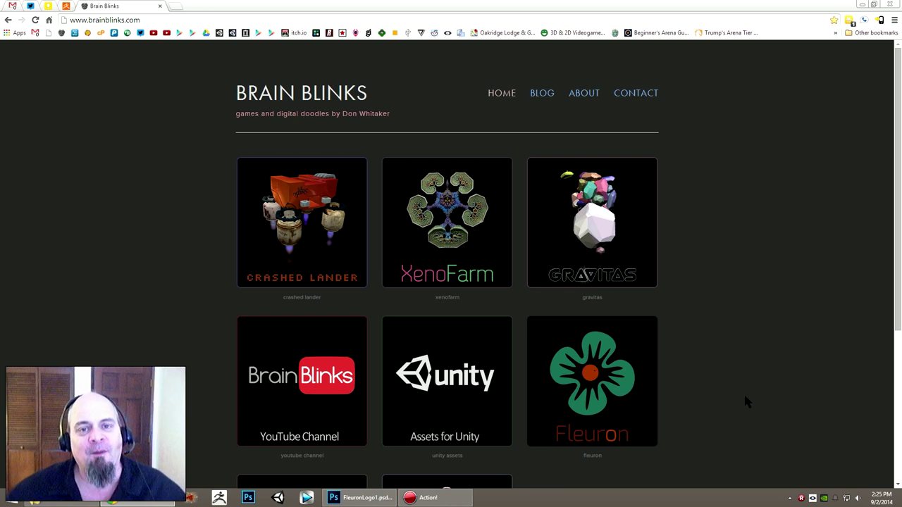
Step: Switch to Photoshop to display FleuronLogo1.psd
left_click(359, 498)
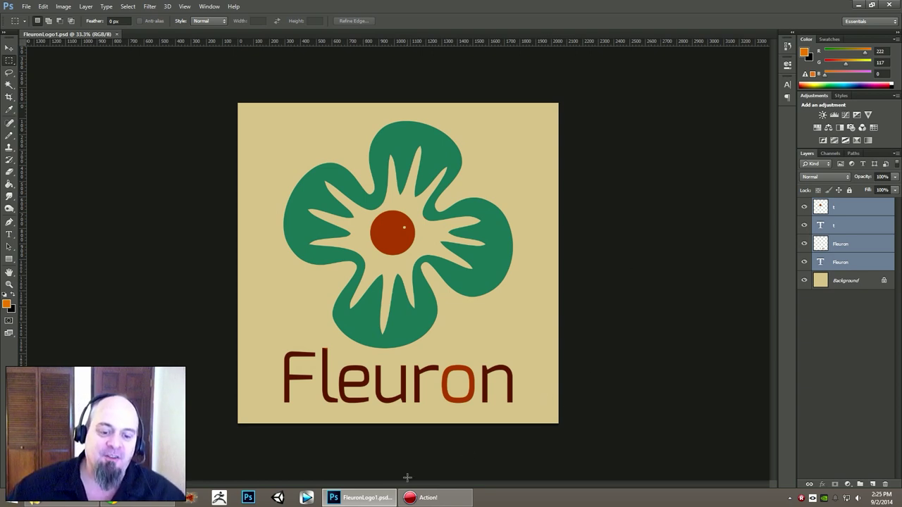
Step: Minimize the Photoshop window with the Fleuron logo to get back to the browser
mouse_move(366, 500)
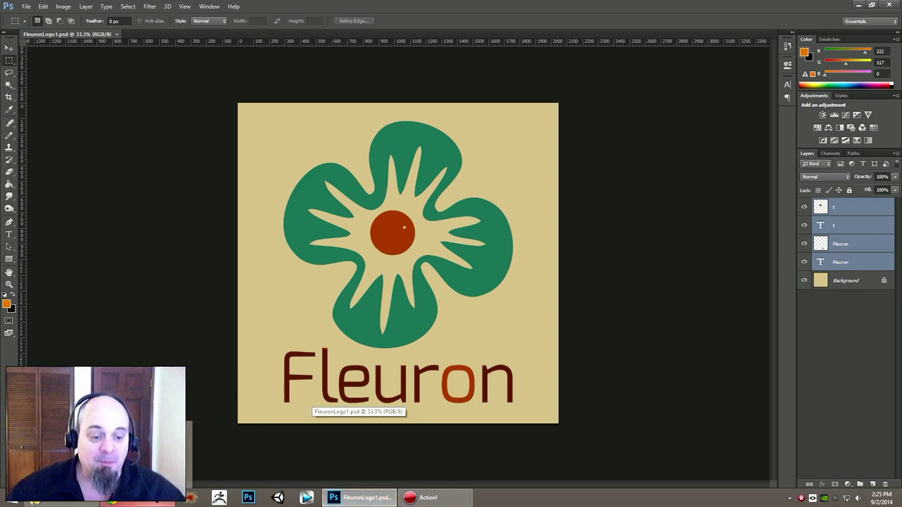
left_click(345, 499)
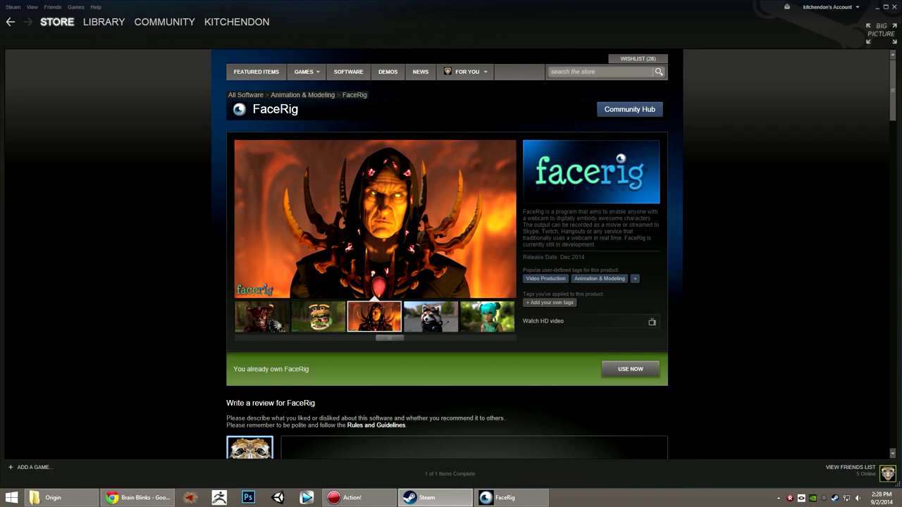
Step: Look over the FaceRig store page, then launch FaceRig with Use Now
scroll(447, 253, "down", 5)
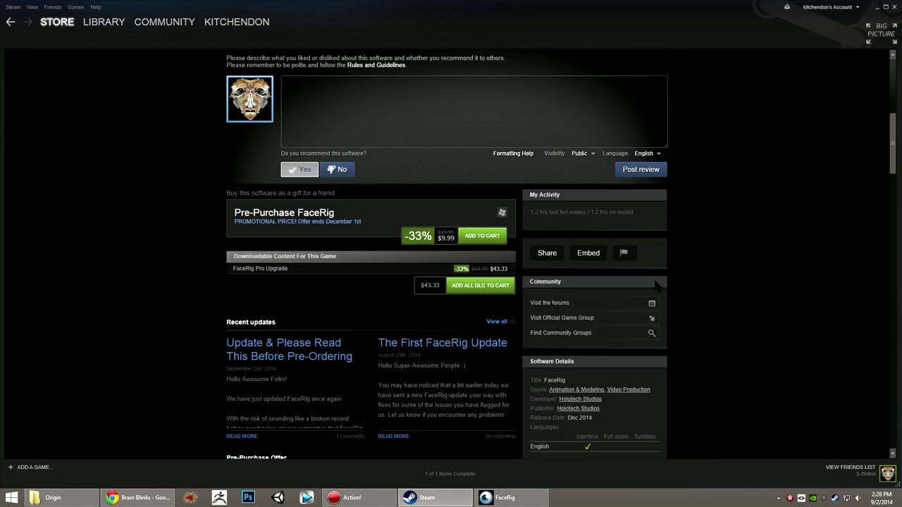
scroll(447, 254, "up", 5)
left_click(496, 497)
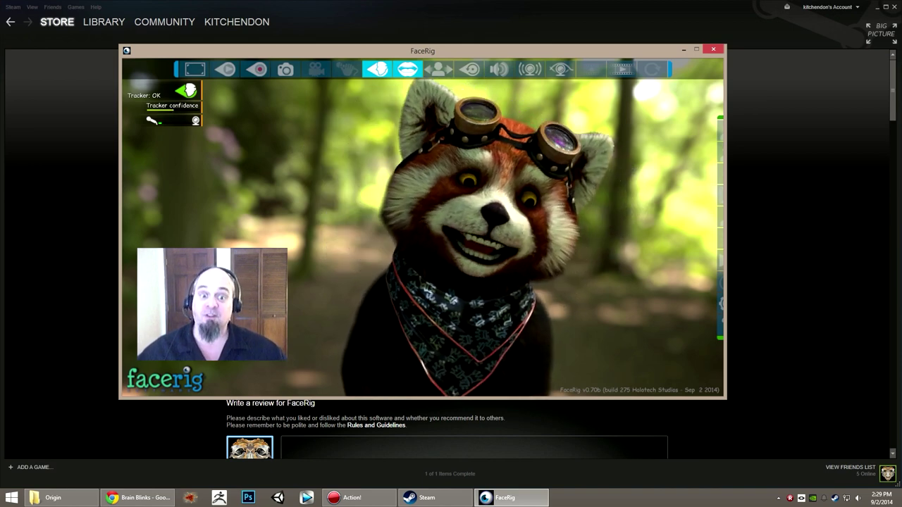
Step: Choose The Lava Baron as the avatar model and move the chooser beside the avatar
mouse_move(713, 166)
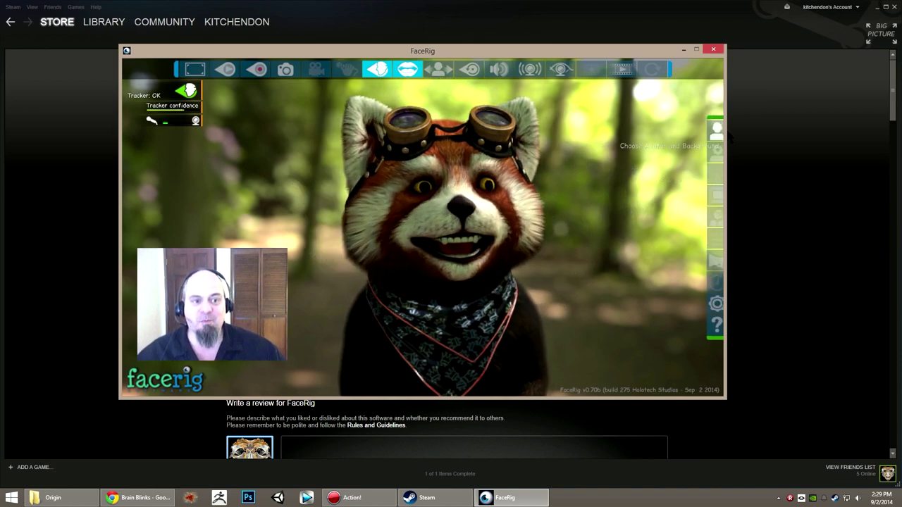
left_click(715, 131)
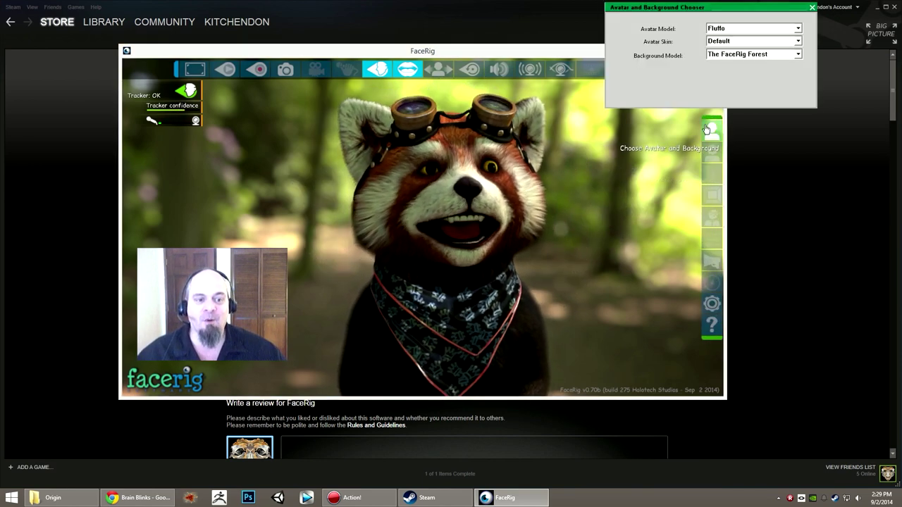
left_click(733, 31)
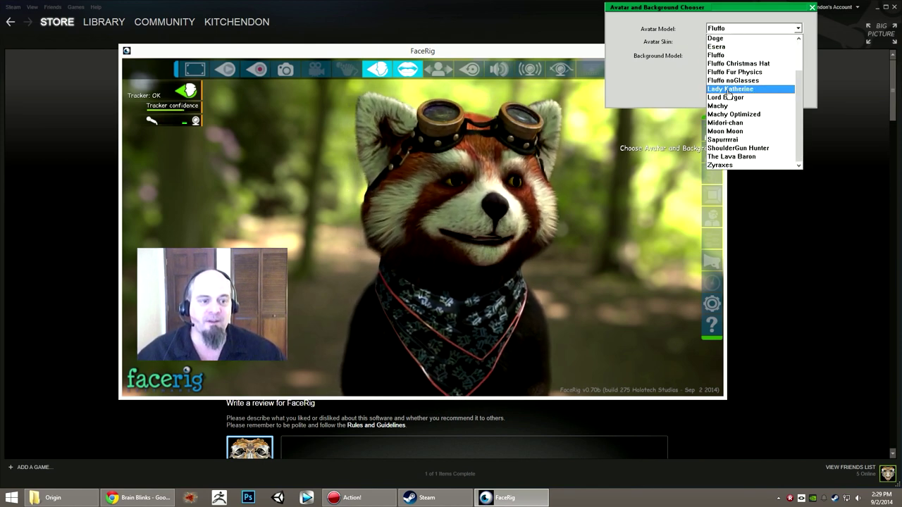
left_click_drag(799, 140, 799, 134)
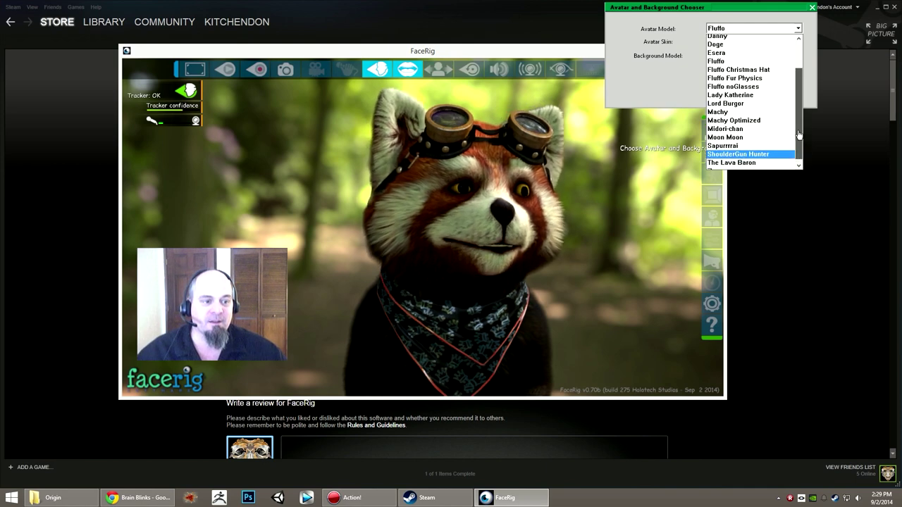
scroll(799, 134, "up", 2)
scroll(799, 134, "down", 3)
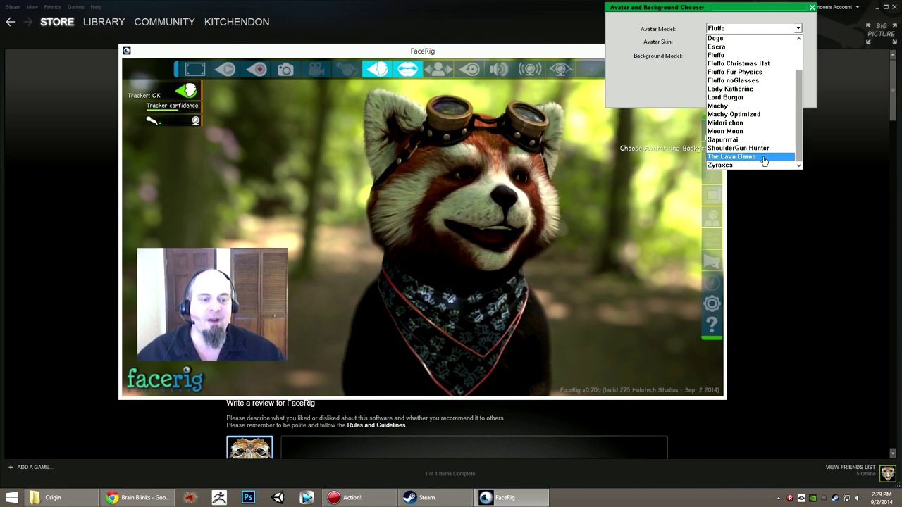
left_click(764, 158)
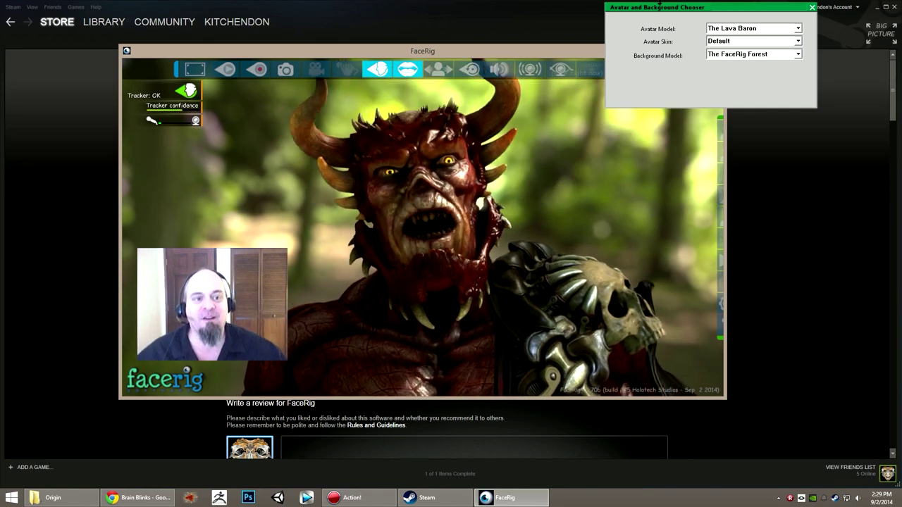
left_click_drag(676, 9, 742, 71)
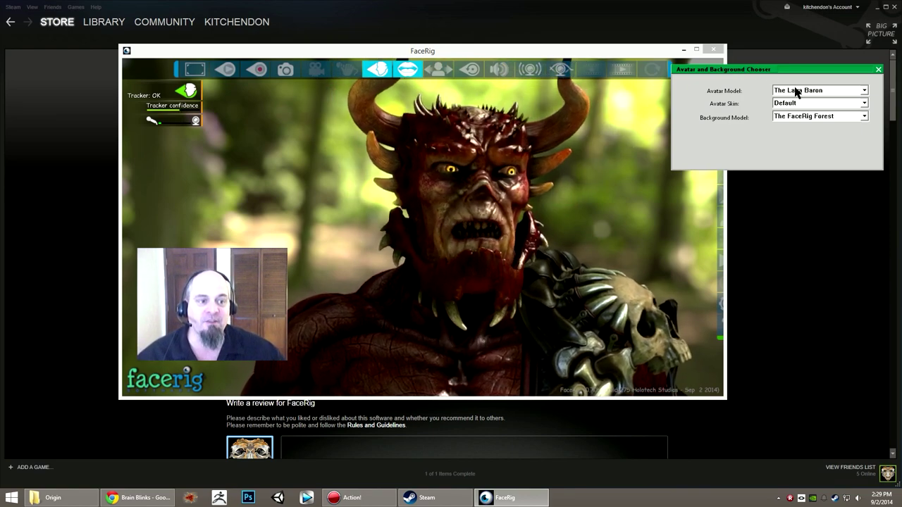
Step: Set the avatar model to Doge, then change it to Esera
left_click(800, 95)
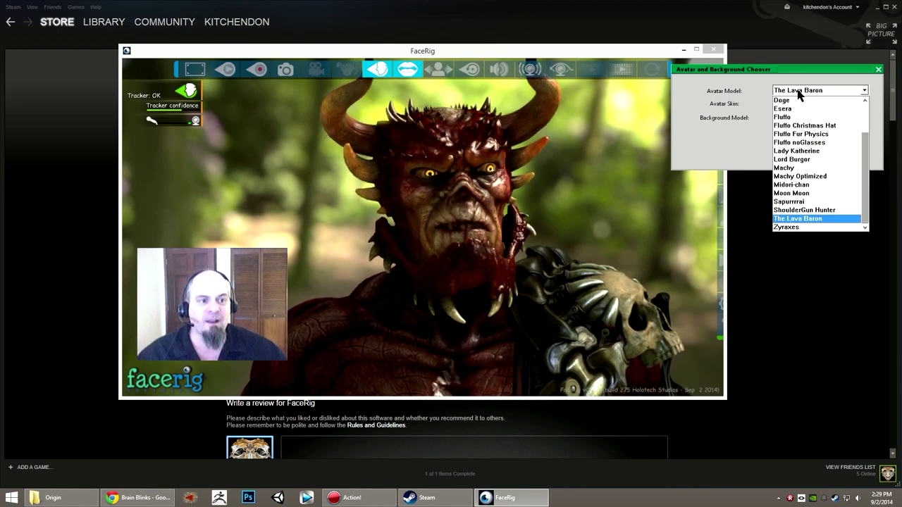
left_click_drag(865, 141, 871, 105)
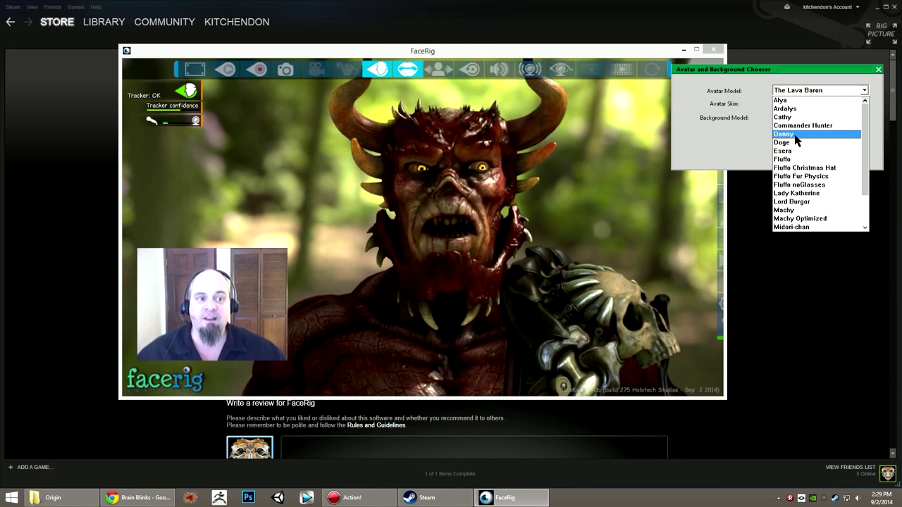
left_click(790, 144)
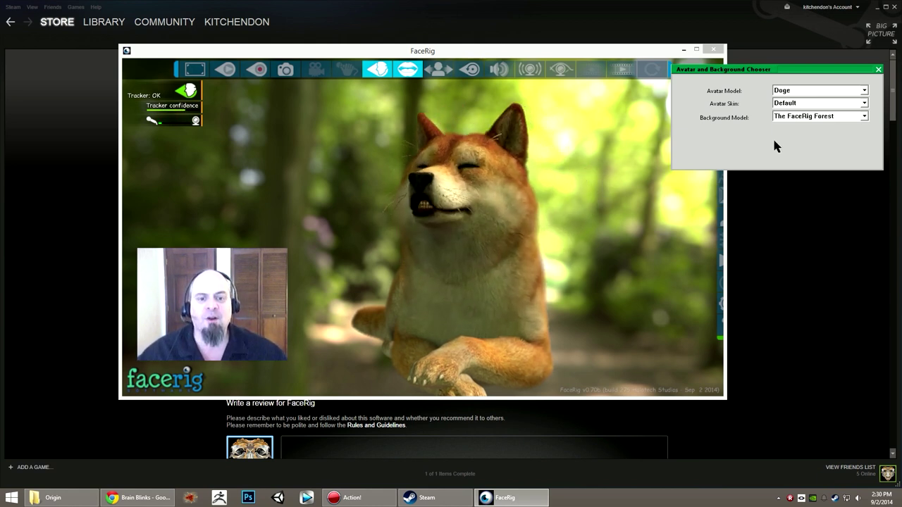
left_click_drag(740, 69, 743, 84)
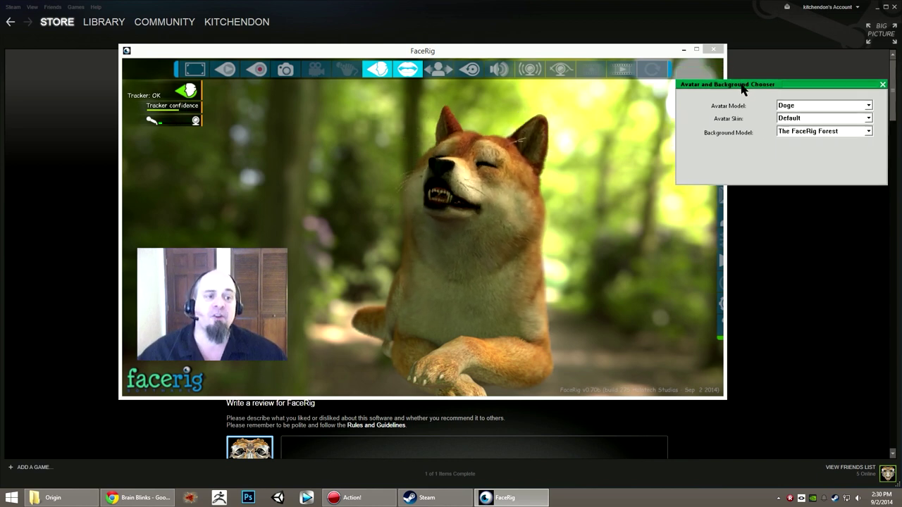
left_click(850, 106)
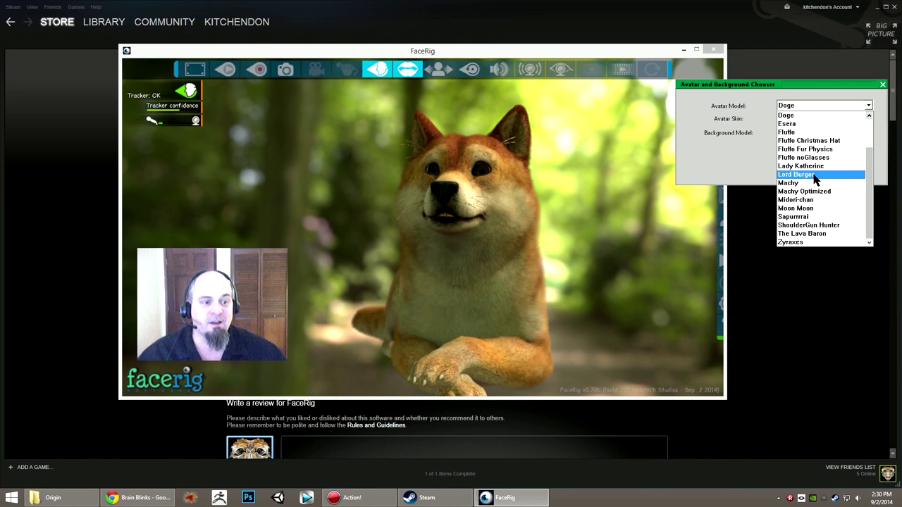
left_click(801, 124)
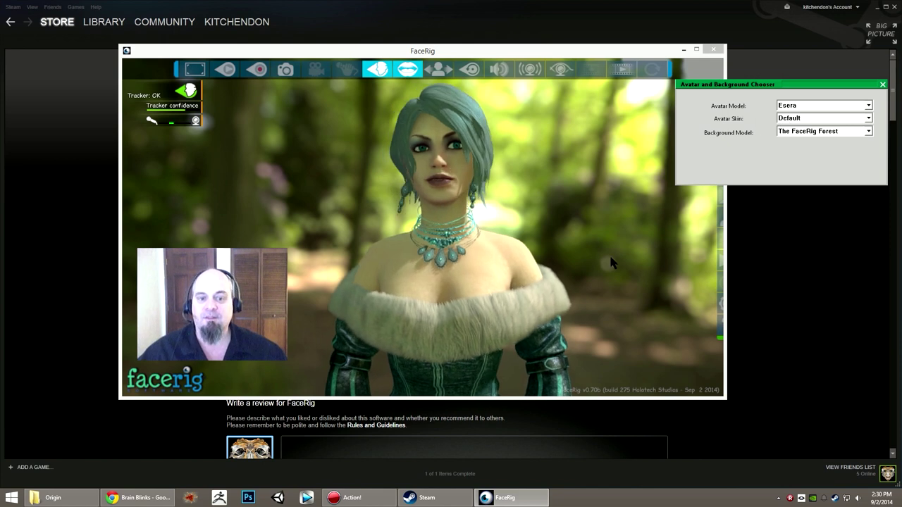
Step: Select Zyraxes as the avatar model and move the chooser window aside and back
left_click(834, 106)
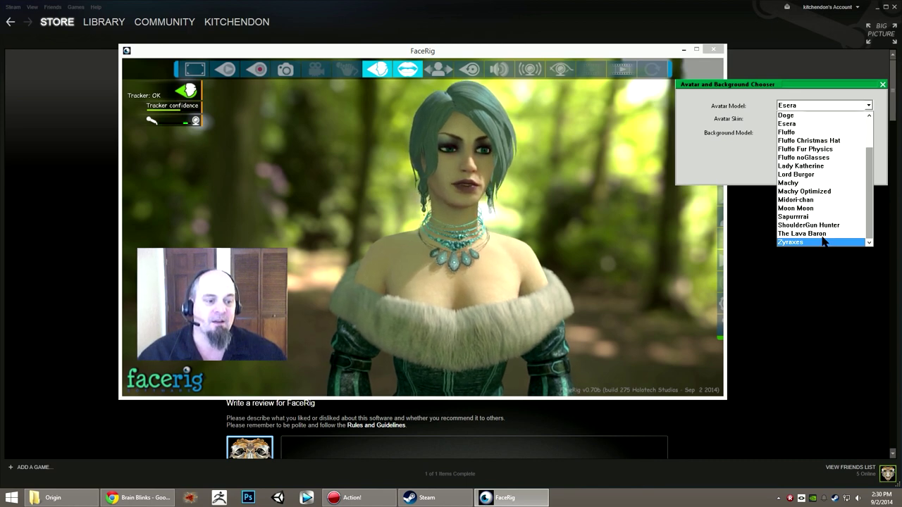
left_click(823, 241)
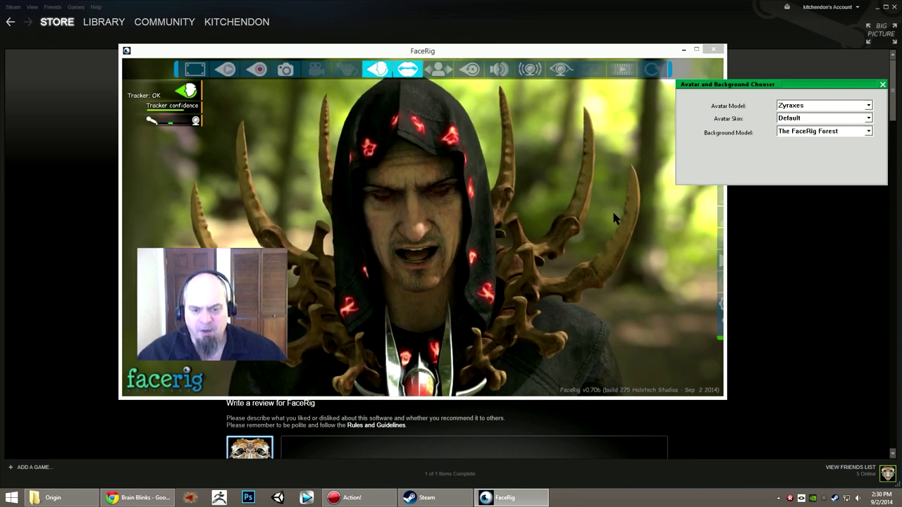
left_click_drag(718, 86, 752, 139)
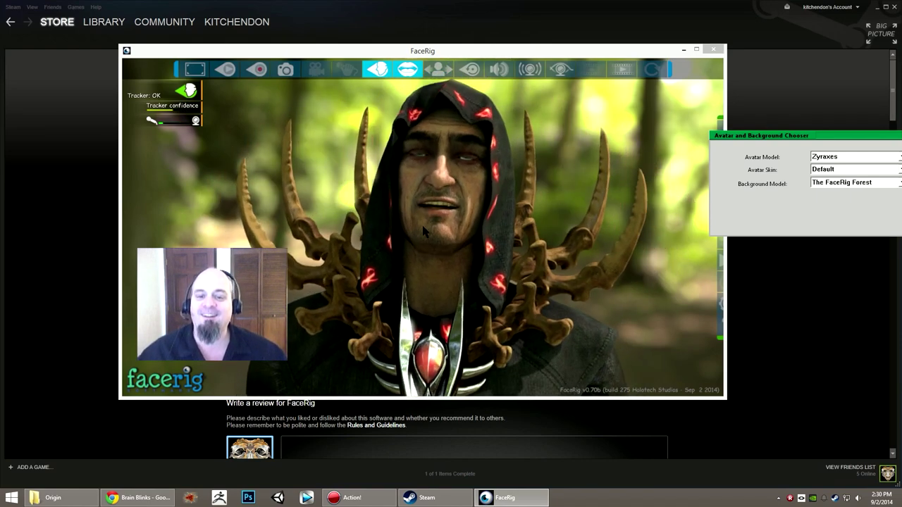
left_click_drag(829, 136, 743, 164)
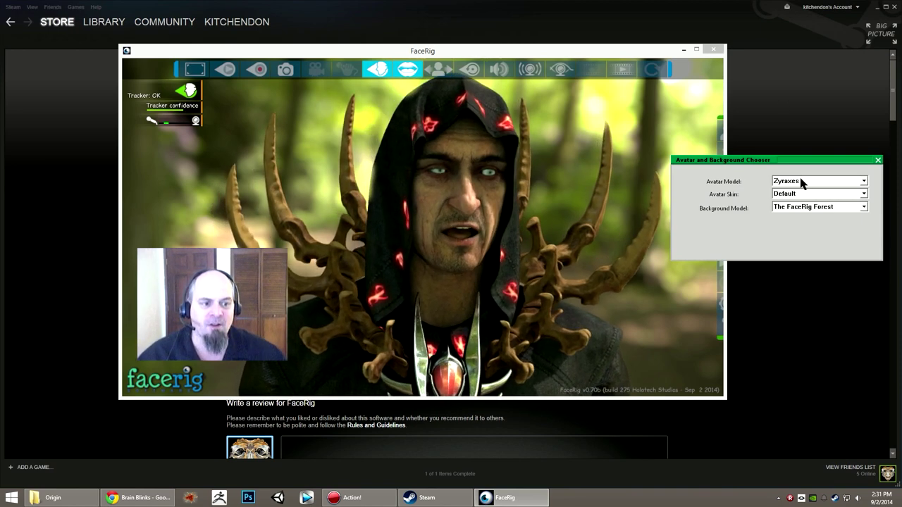
left_click(801, 183)
scroll(818, 244, "up", 2)
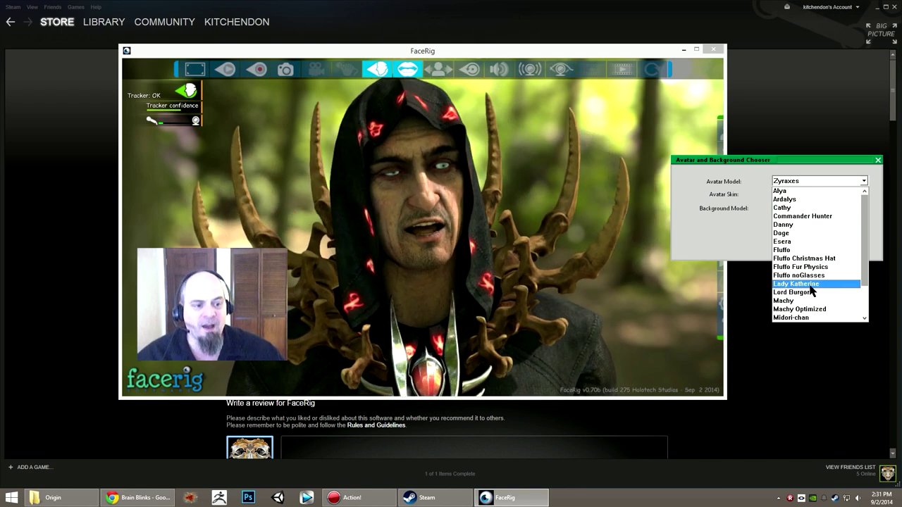
Step: Change the avatar to Machy the cat, then to Lord Burger
left_click(810, 301)
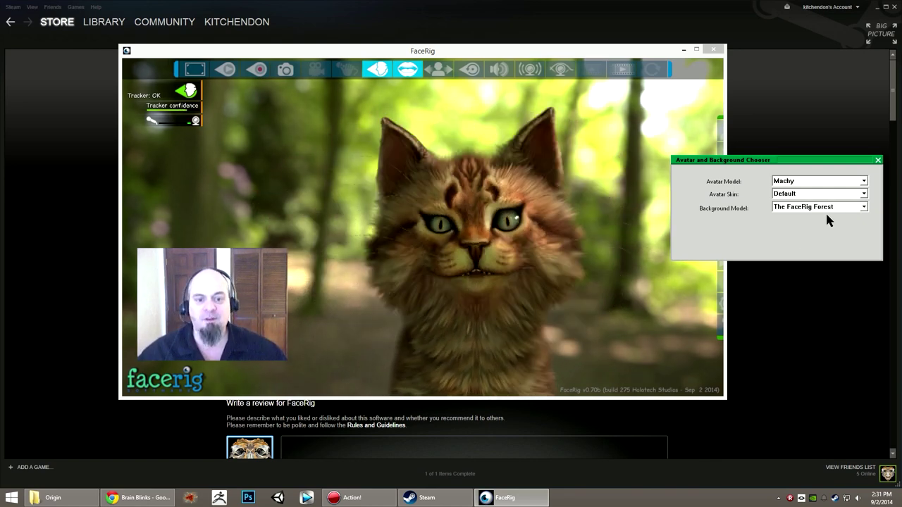
left_click(810, 182)
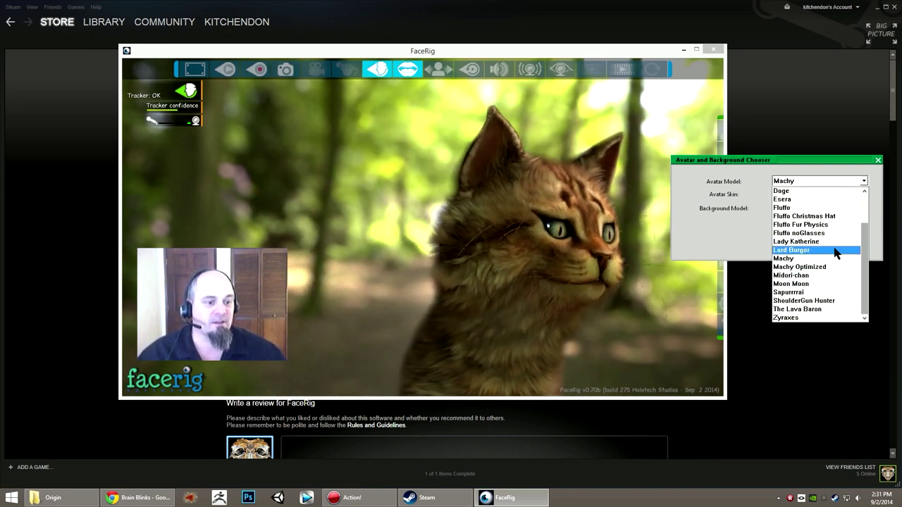
left_click(837, 250)
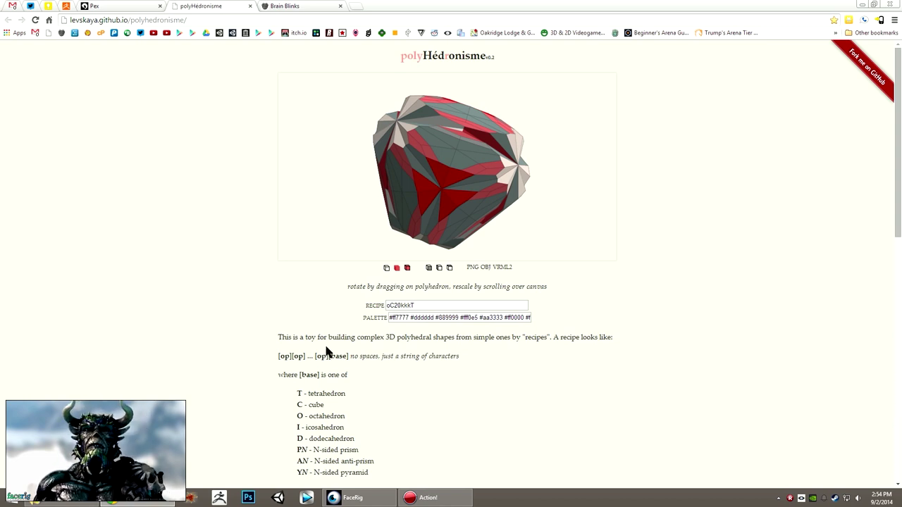
Step: Rotate the polyhedron and reload several times to view new random polyhedra
left_click_drag(430, 186, 514, 210)
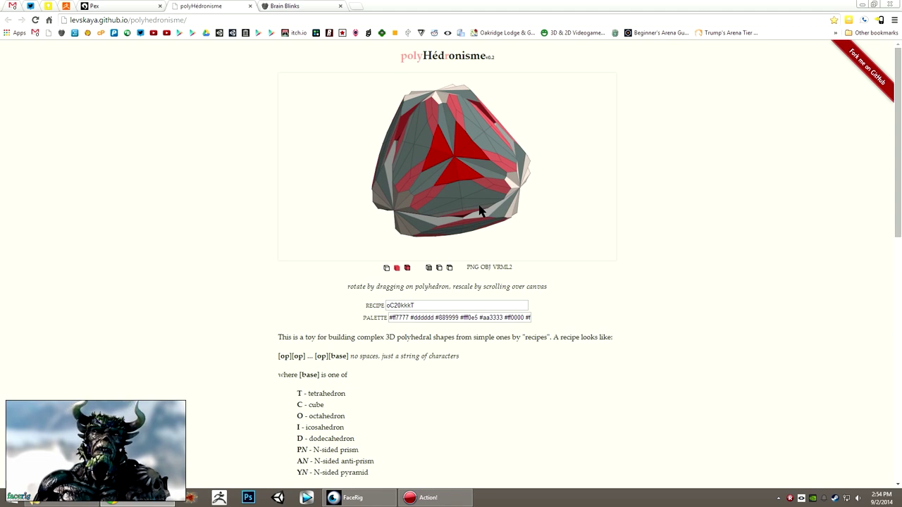
left_click_drag(449, 170, 505, 204)
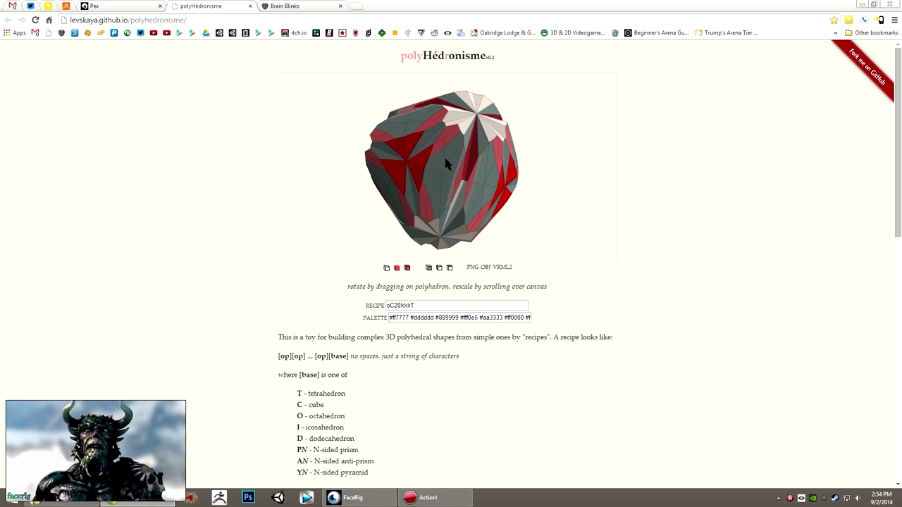
left_click_drag(444, 155, 460, 171)
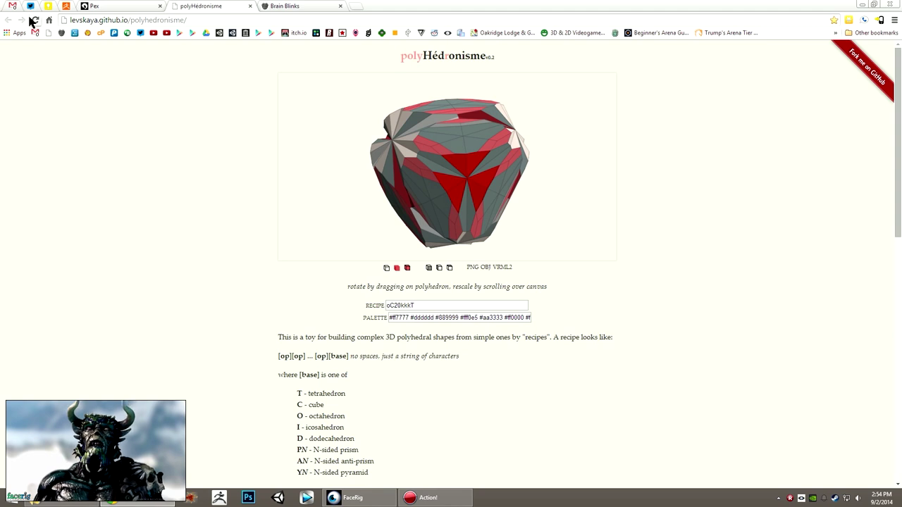
left_click(35, 20)
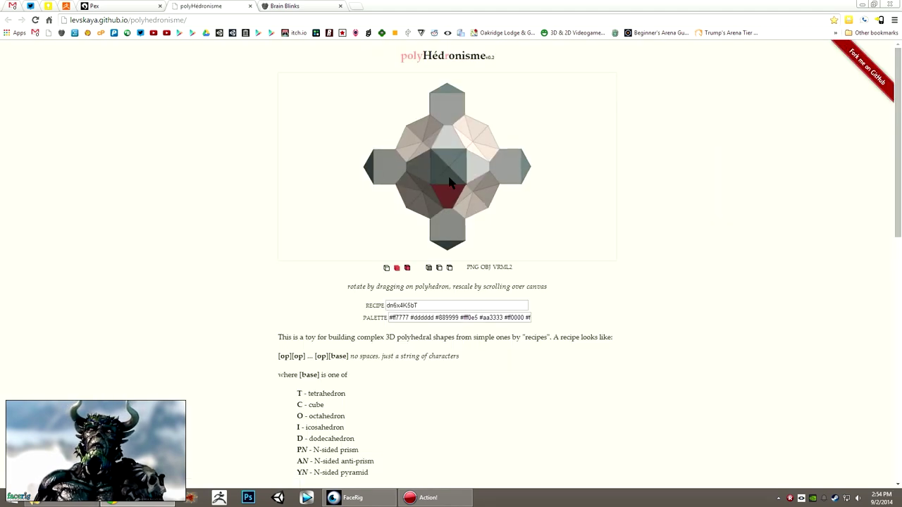
left_click_drag(422, 169, 256, 117)
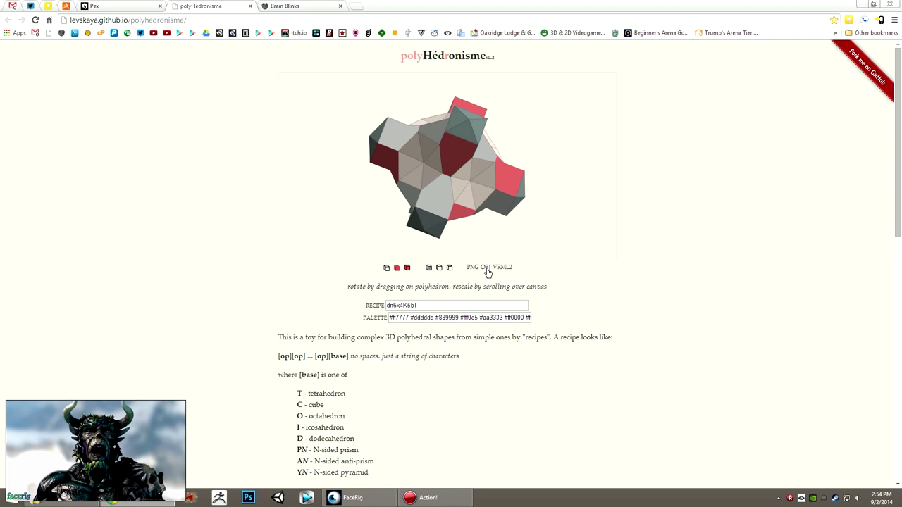
left_click(36, 20)
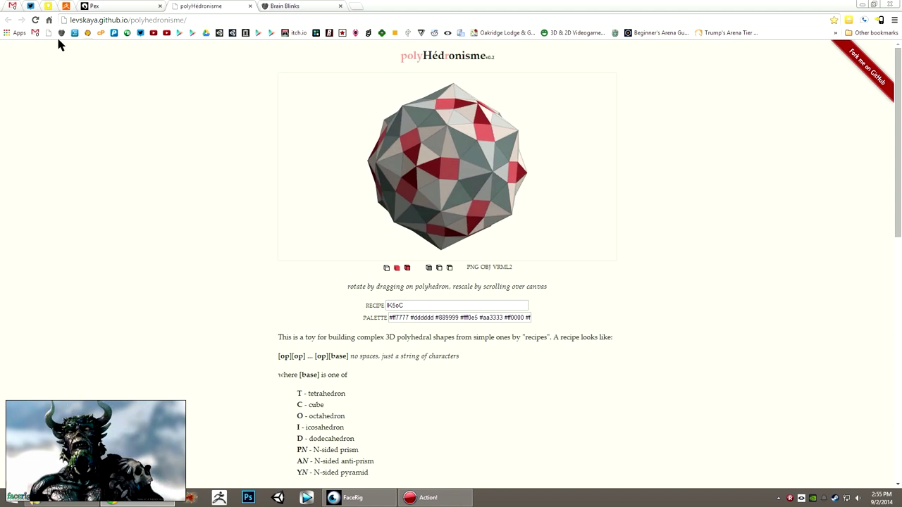
left_click(35, 20)
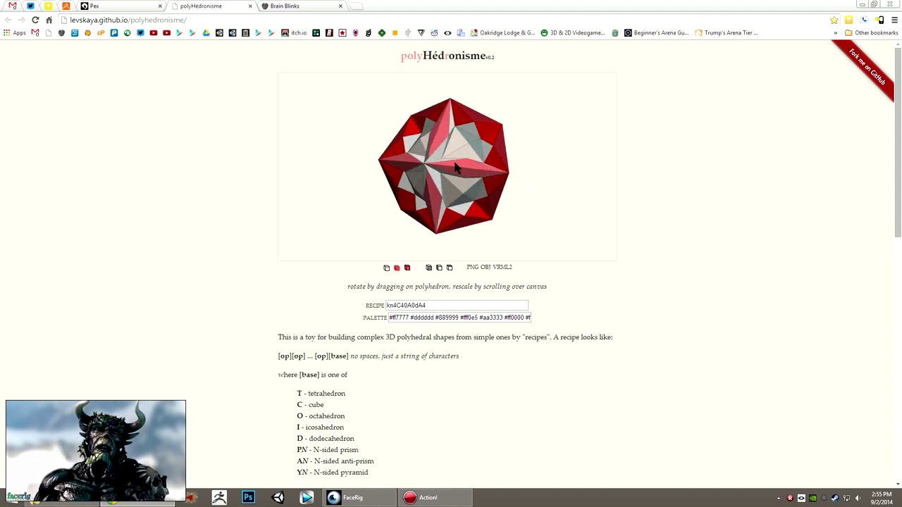
left_click_drag(458, 169, 366, 233)
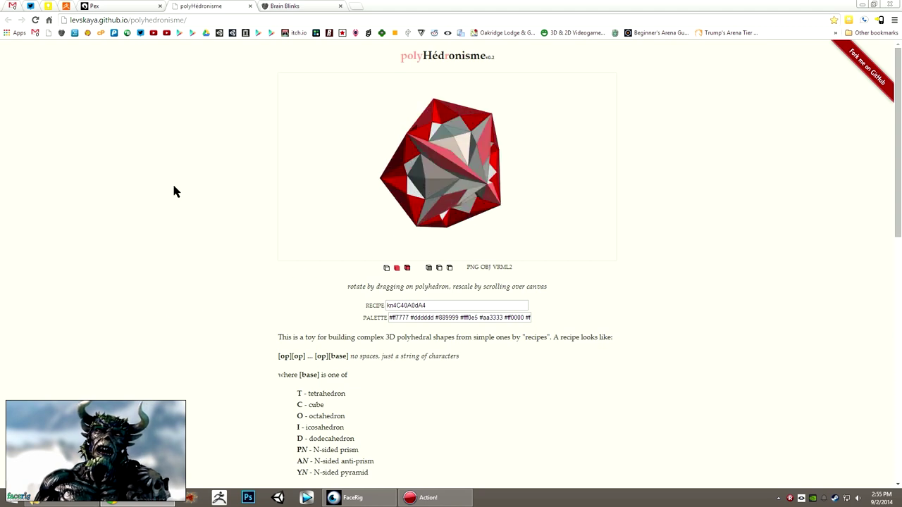
Step: Replace the recipe with opD and rotate the resulting polyhedron to inspect it
left_click(47, 21)
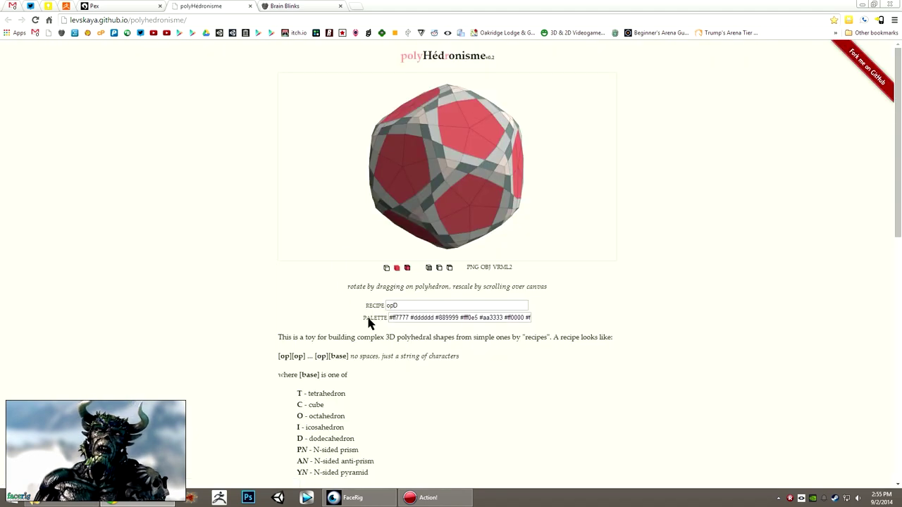
double_click(405, 306)
type("opD")
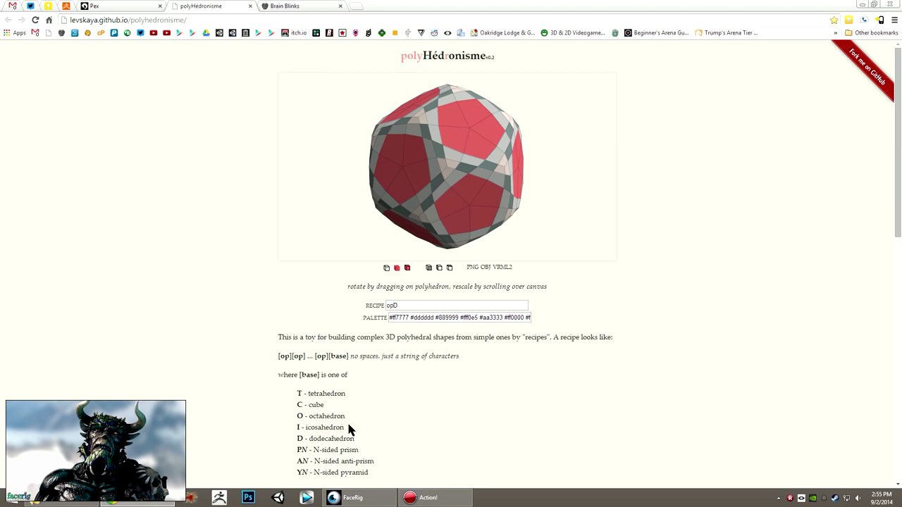
scroll(351, 430, "down", 2)
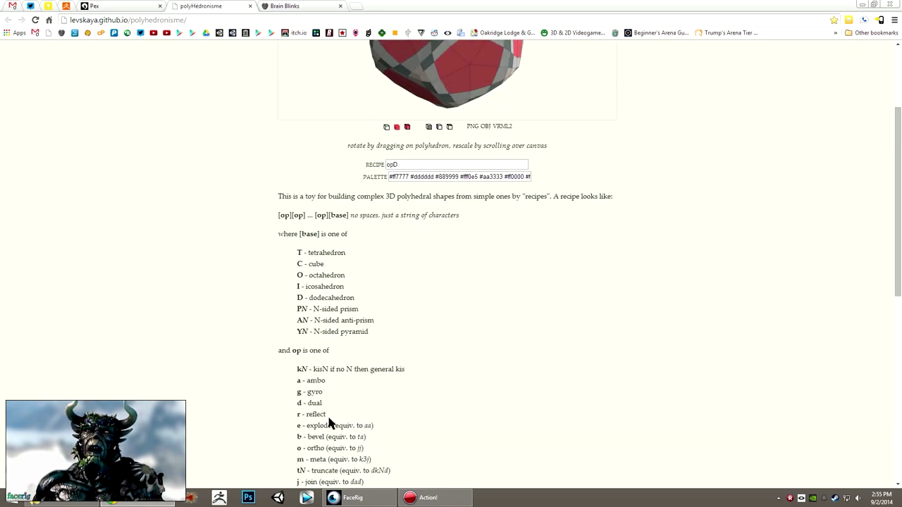
scroll(330, 423, "down", 2)
scroll(343, 431, "up", 4)
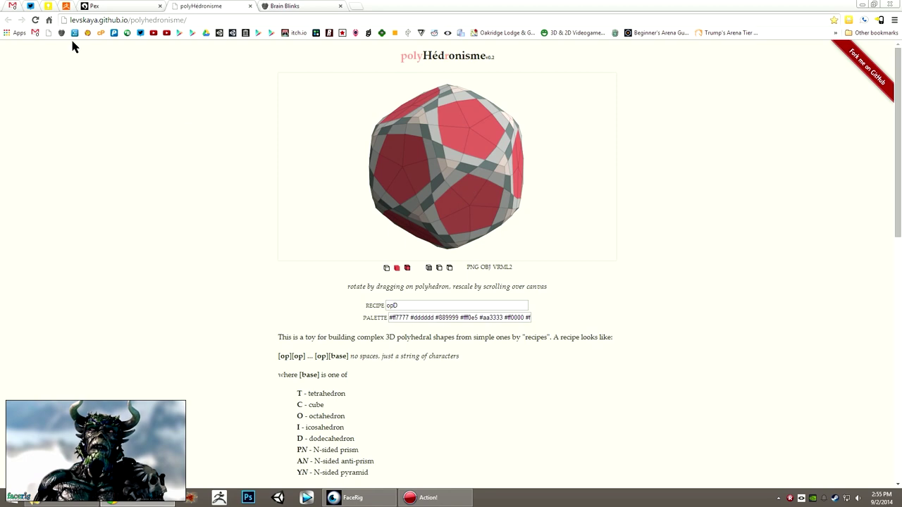
left_click(35, 19)
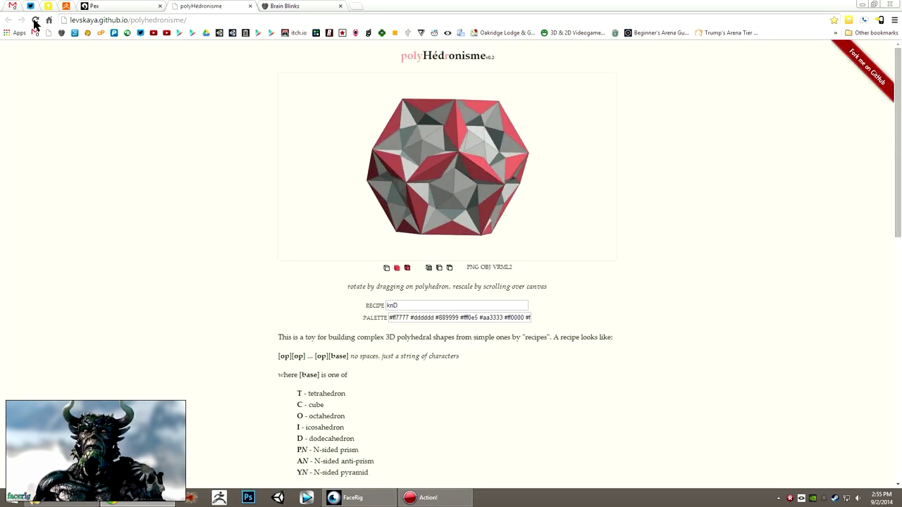
left_click(35, 20)
mouse_move(408, 151)
left_mouse_down()
mouse_move(500, 195)
mouse_move(393, 149)
left_mouse_up()
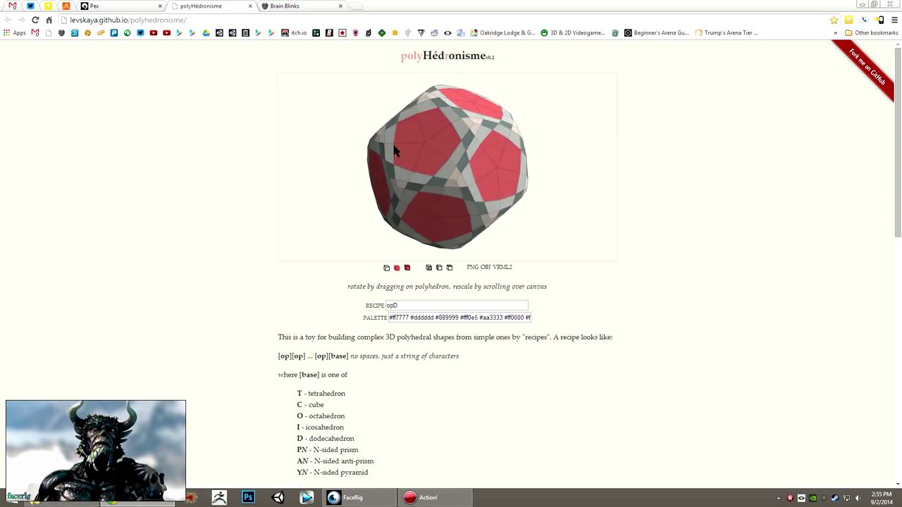
Step: In Geo Editor, try Tetrahedron as shape 1, then revert to HexSphereLow
left_click(135, 9)
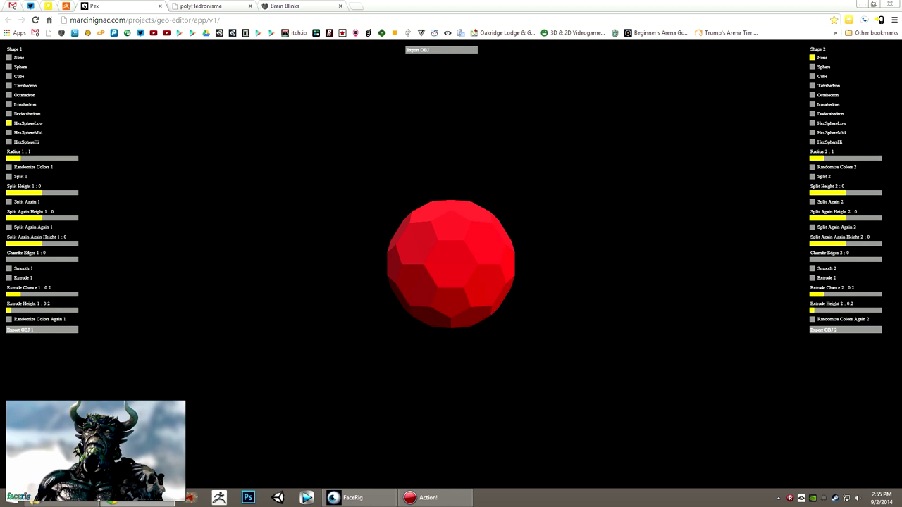
left_click(14, 123)
left_click(9, 124)
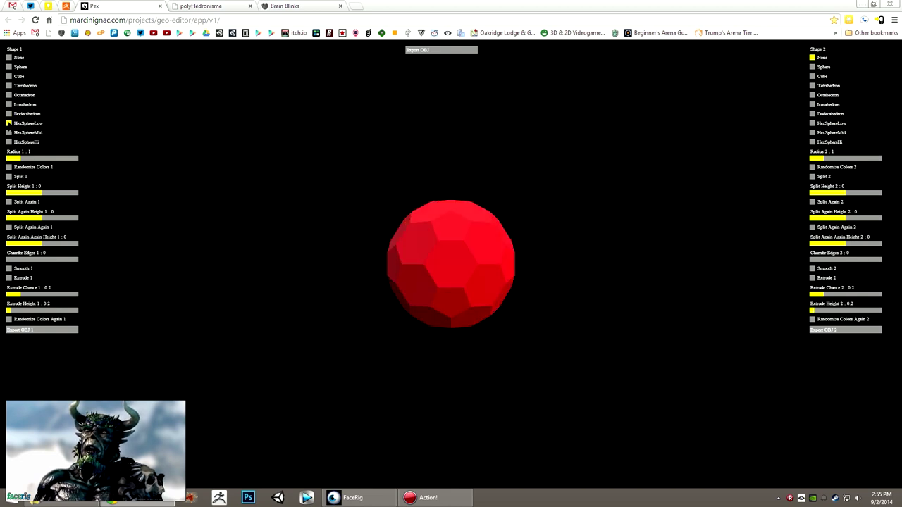
left_click(9, 86)
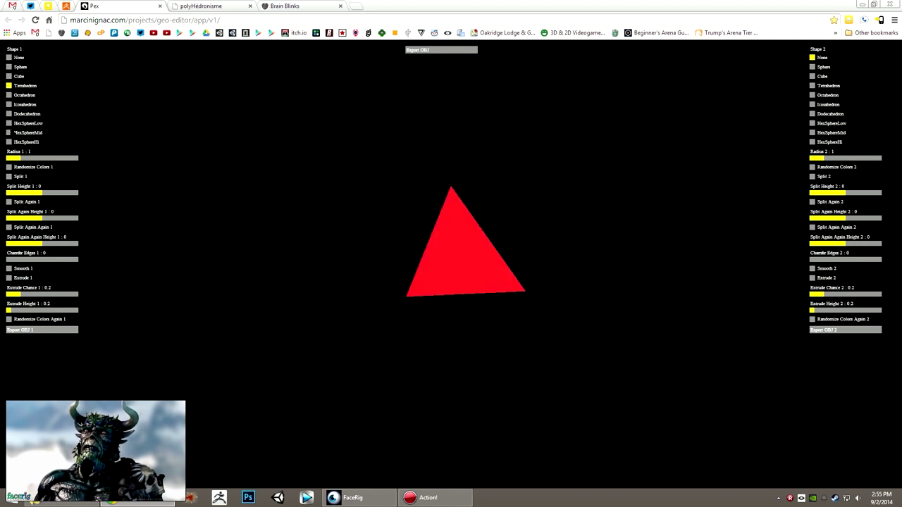
left_click(9, 123)
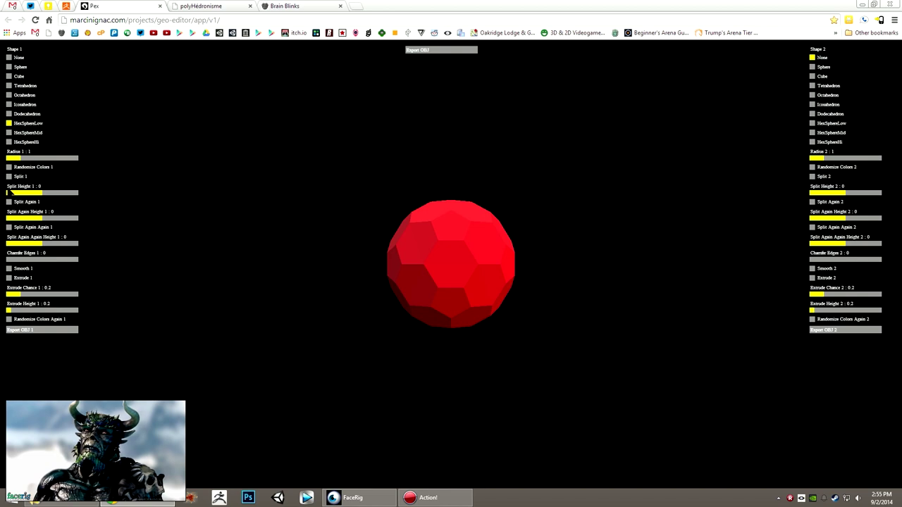
Step: Raise Split Height 1, enable Smooth 1, set chamfered edges to 0.035, and add a larger HexSphereMid shape 2
left_click_drag(41, 192, 53, 192)
left_click(9, 268)
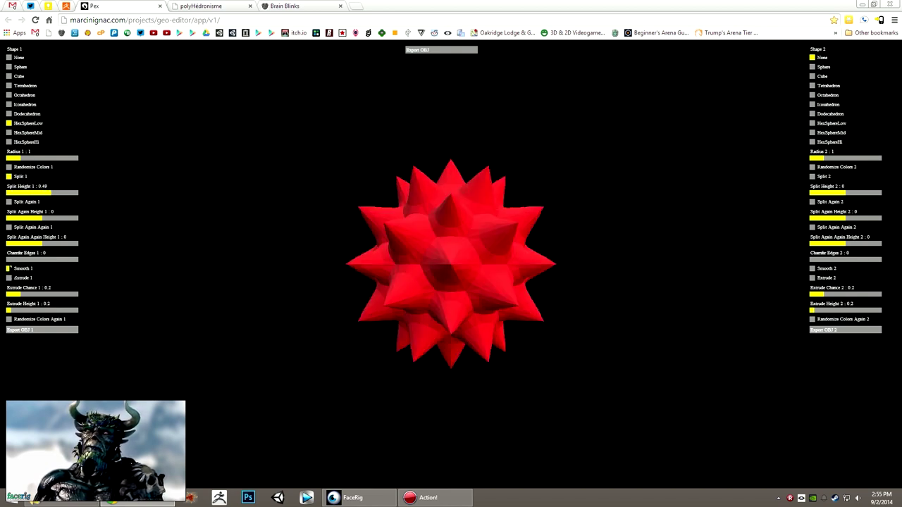
left_click(14, 259)
left_click_drag(19, 260, 26, 260)
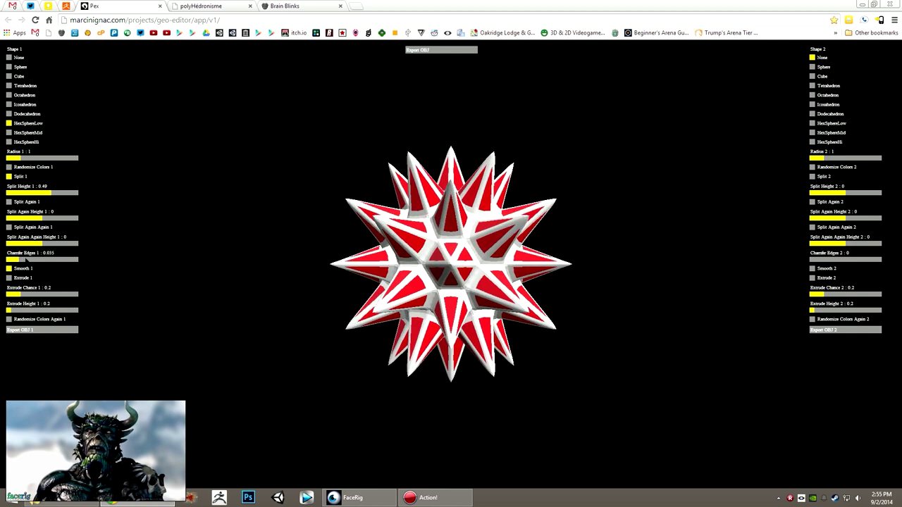
left_click(812, 132)
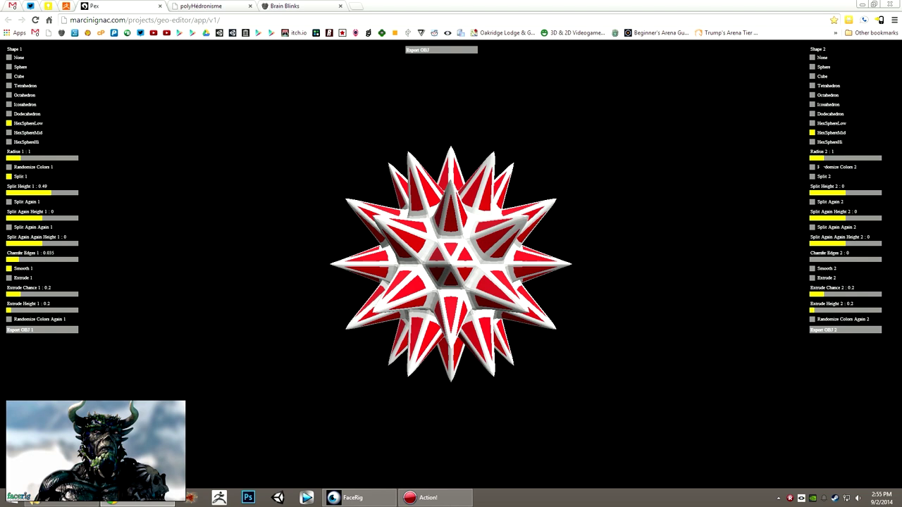
left_click_drag(821, 167, 831, 167)
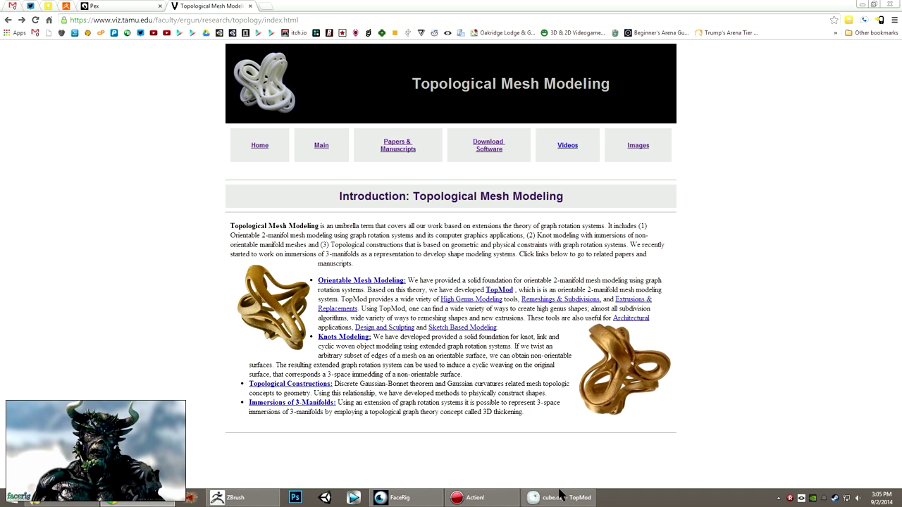
Step: In TopMod, orbit cube.obj and select its top and right faces, then go back to Chrome
left_click(560, 497)
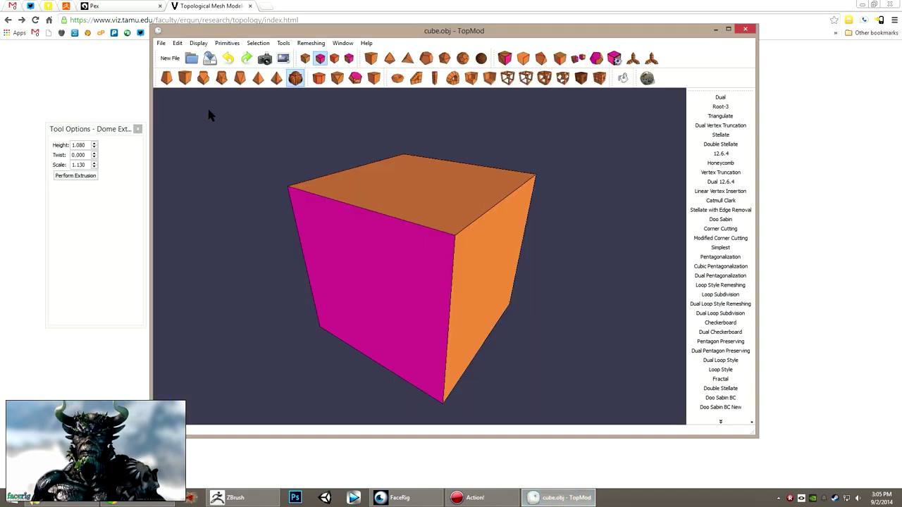
left_click_drag(471, 257, 438, 220, "alt")
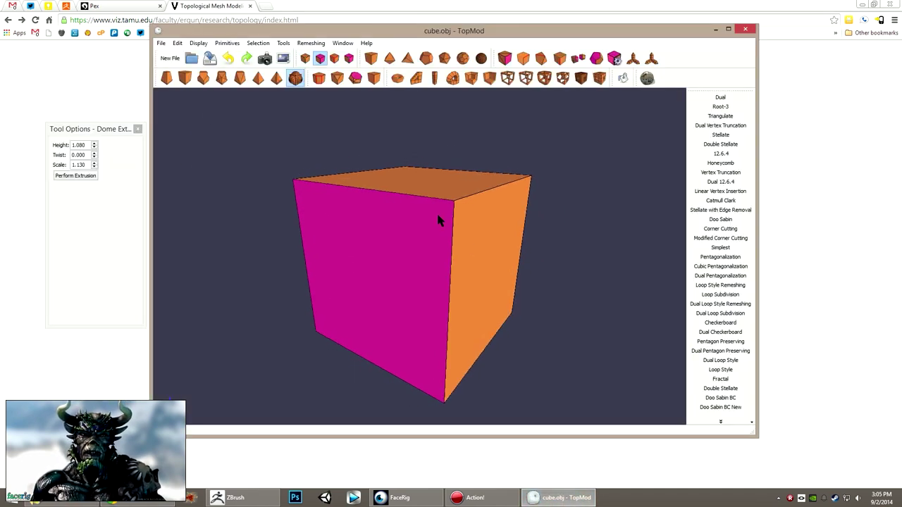
left_click(435, 190)
left_click(484, 243)
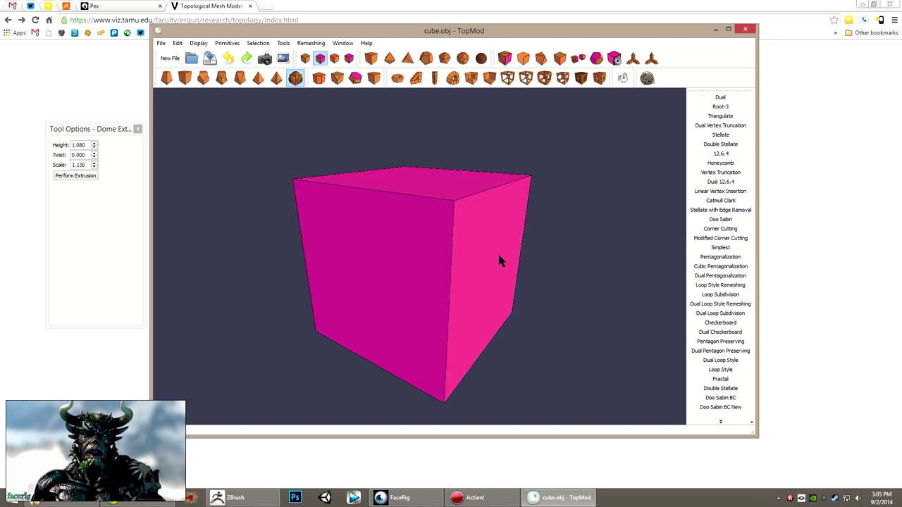
left_click_drag(498, 258, 446, 236, "alt")
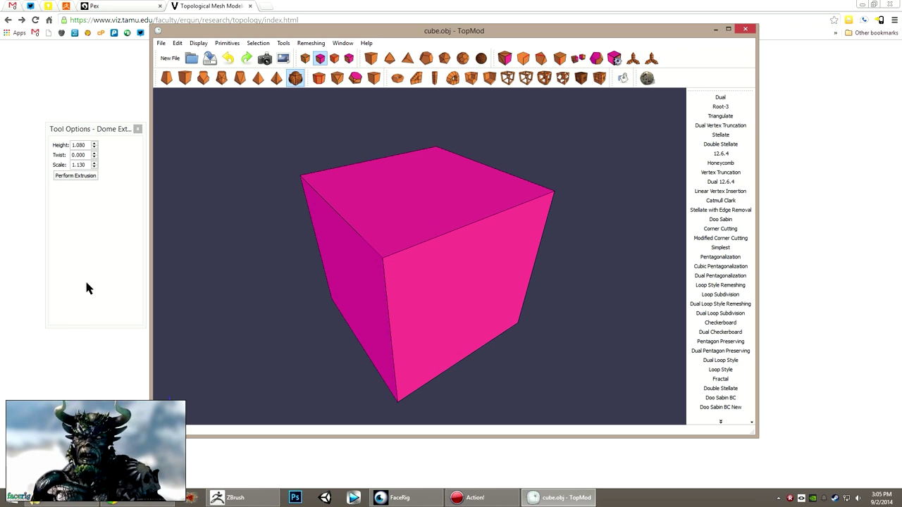
left_click(108, 343)
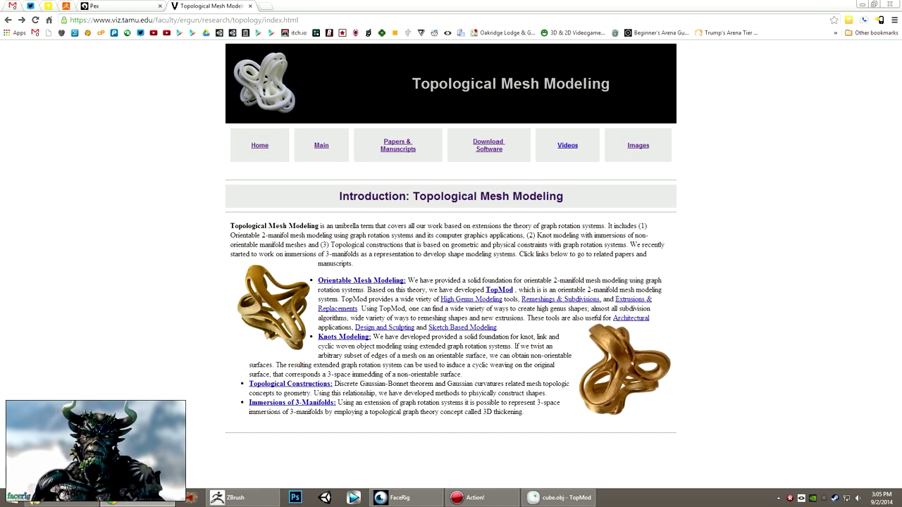
Step: Open the TopMod Images page and scroll through the sculpture galleries grouped by designer
left_click(638, 146)
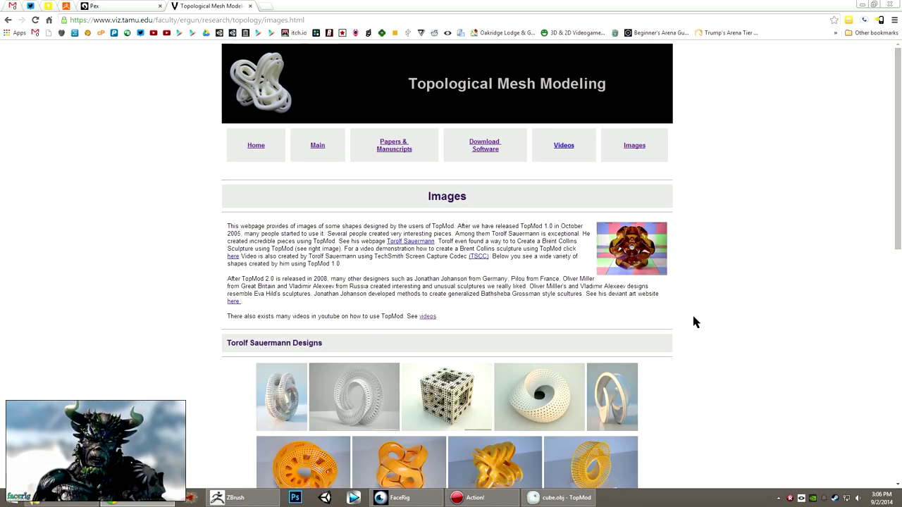
scroll(511, 405, "down", 1)
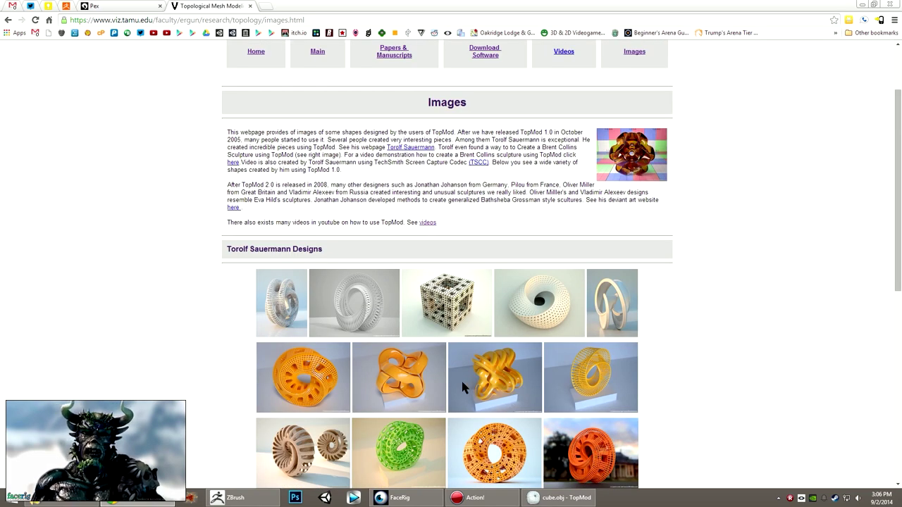
scroll(403, 374, "down", 1)
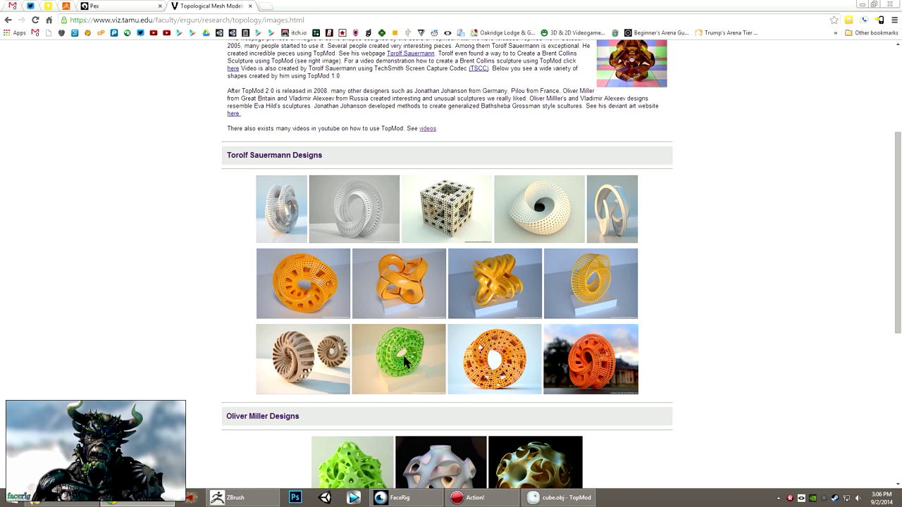
scroll(407, 363, "down", 1)
scroll(408, 362, "down", 1)
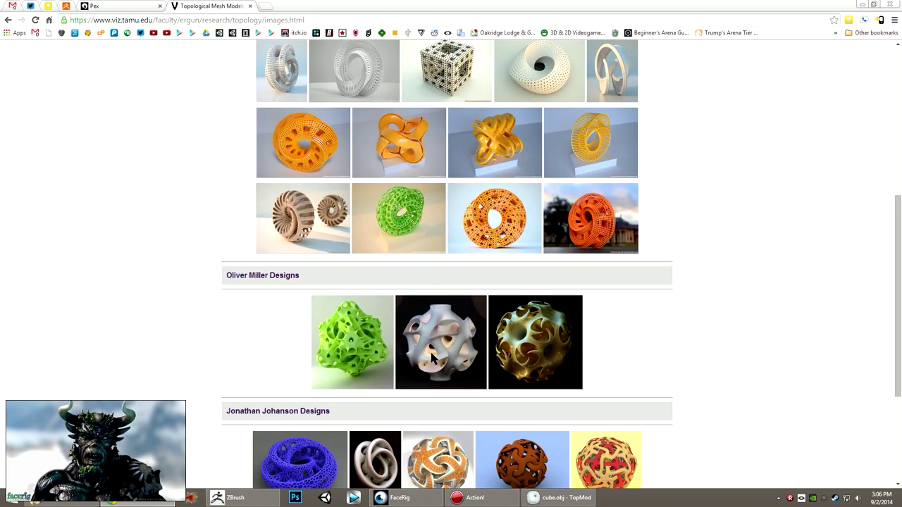
scroll(589, 376, "down", 1)
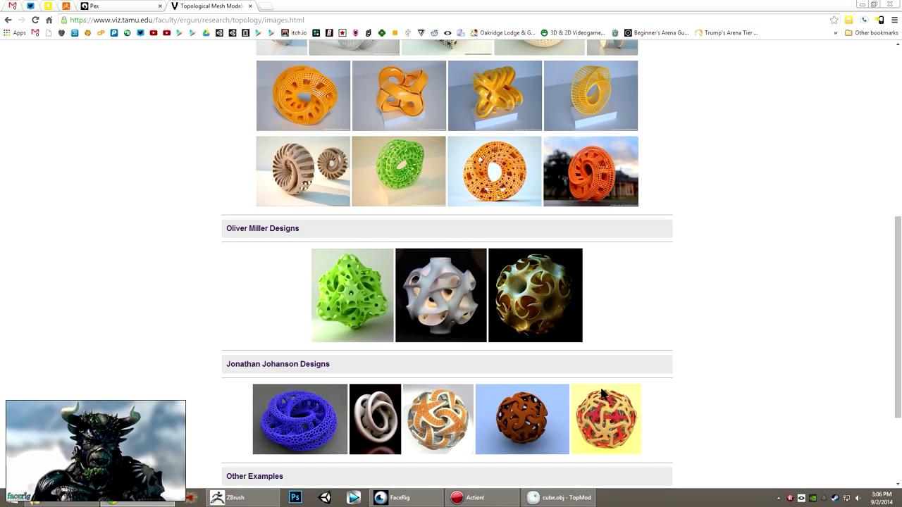
scroll(659, 395, "down", 1)
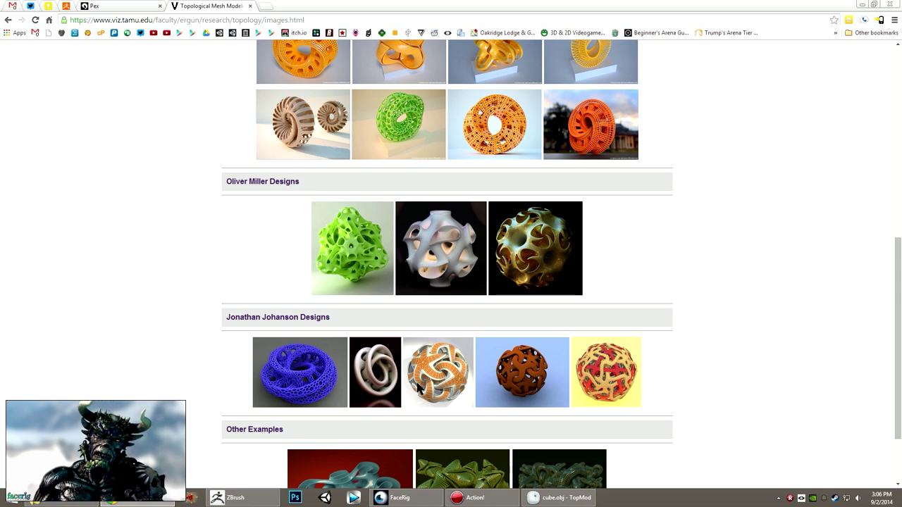
scroll(673, 228, "down", 1)
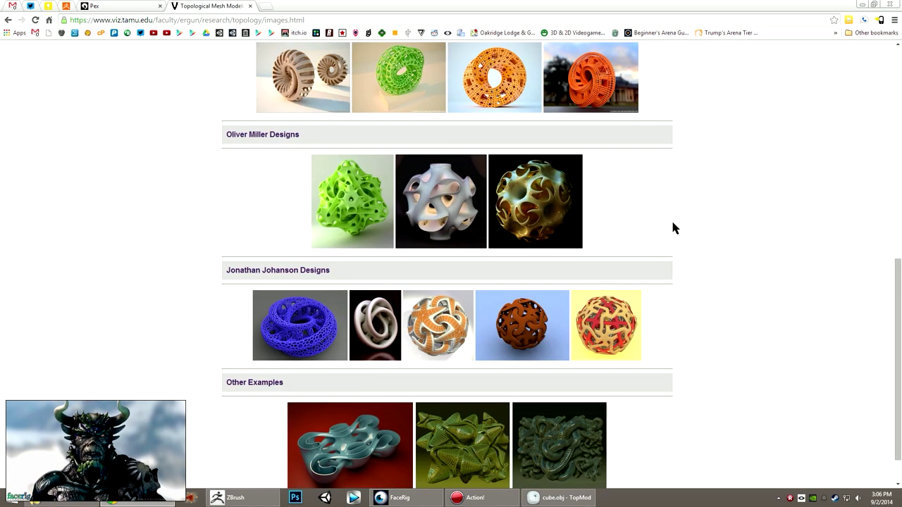
scroll(722, 230, "up", 6)
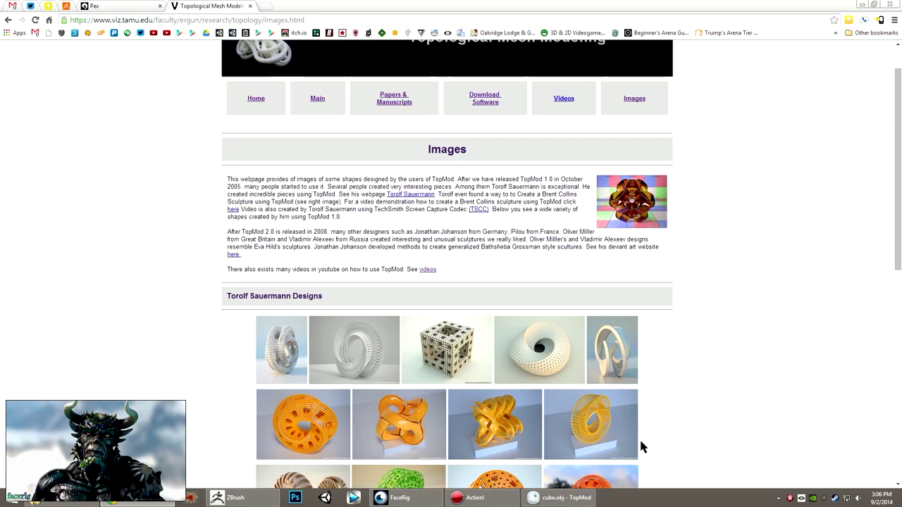
Step: Bring the TopMod cube window forward, turn the cube slightly, and browse the selection commands
left_click(557, 499)
left_click_drag(593, 327, 581, 332, "alt")
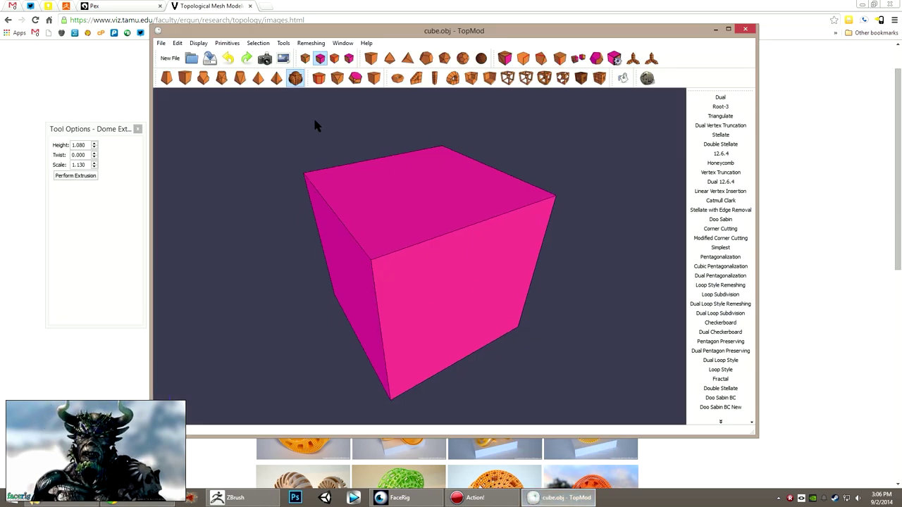
left_click(258, 43)
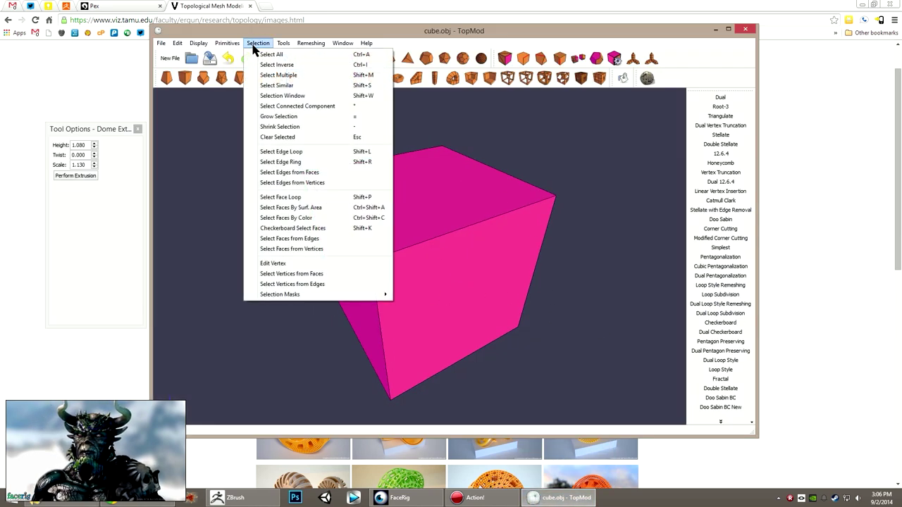
left_click(262, 56)
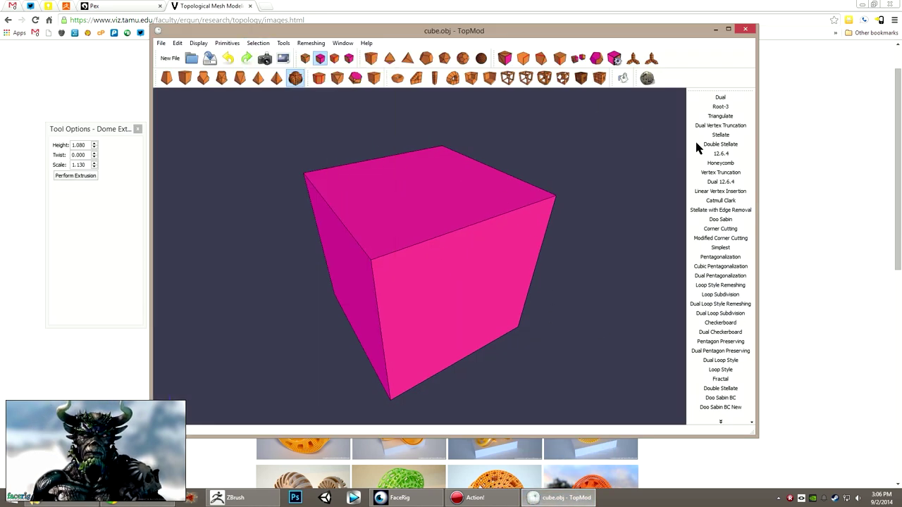
Step: Convert the cube into a 0.250-thick wireframe frame, orbit it, then bring ZBrush forward
left_click(508, 78)
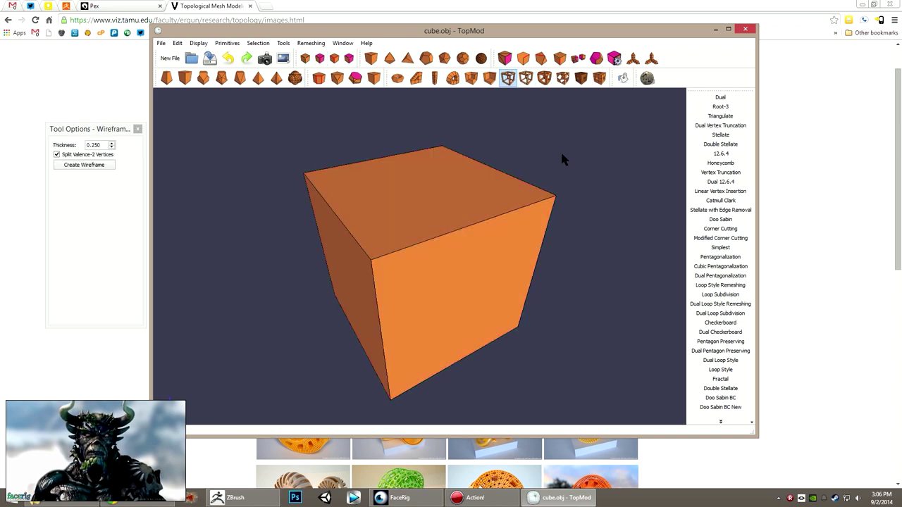
left_click(103, 165)
middle_click_drag(581, 303, 618, 287)
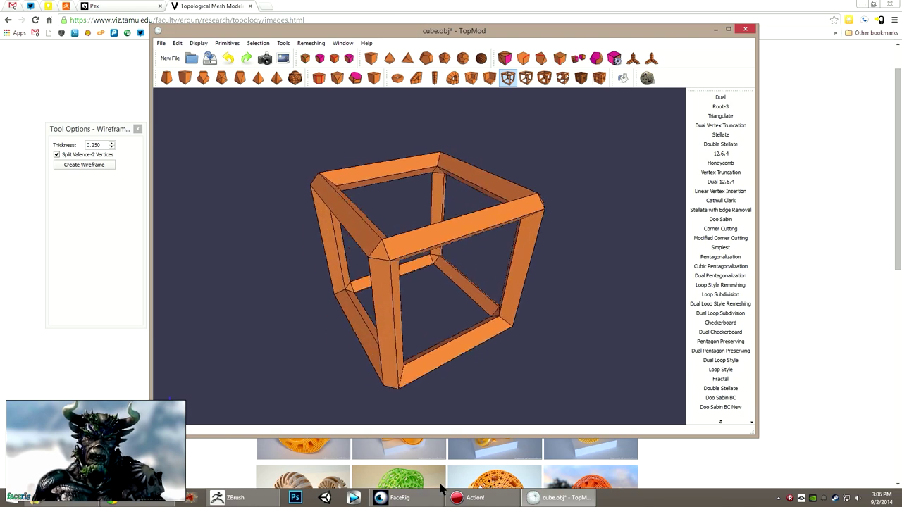
left_click(232, 497)
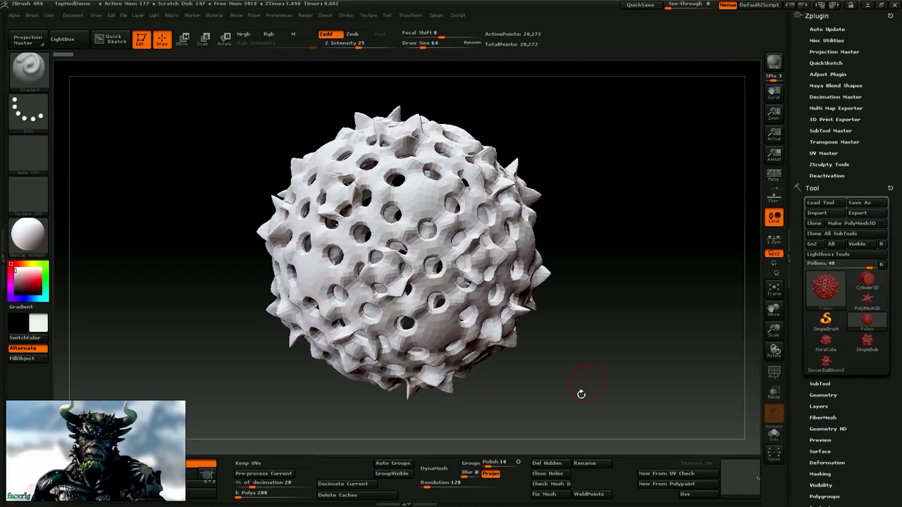
Step: Spin the pollen ball, then load the SoccerBallBloom2 and DimpleBulb samples and rotate DimpleBulb
left_click_drag(582, 394, 484, 368)
left_click(825, 365)
left_click(867, 343)
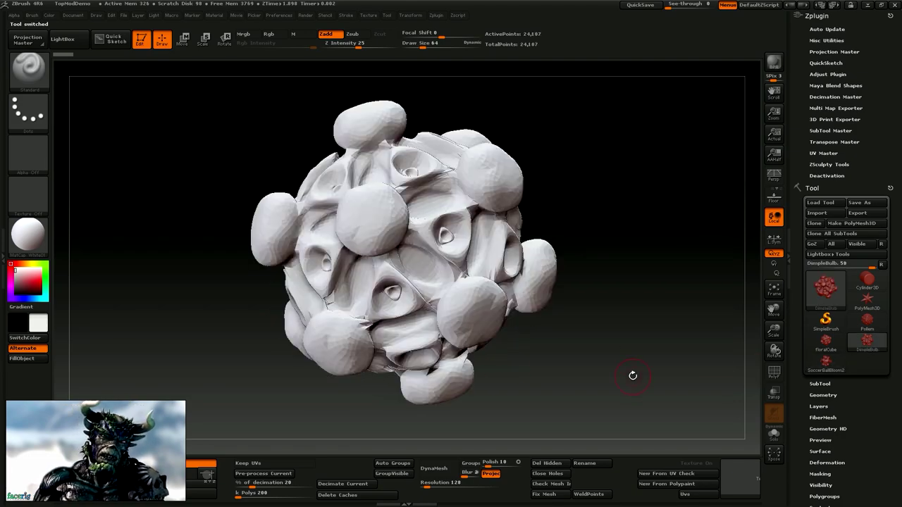
left_click_drag(632, 374, 604, 411)
left_click_drag(651, 278, 683, 247)
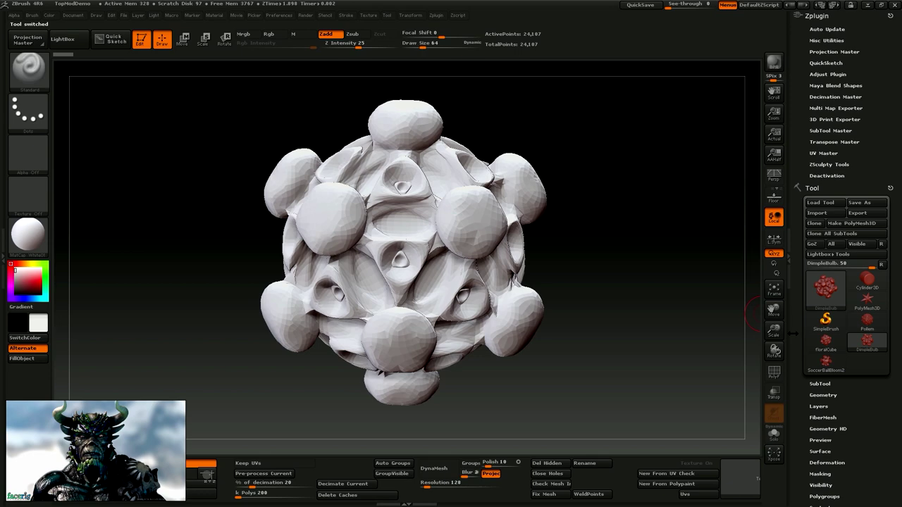
Step: Load and rotate the FloralCube sample model, then minimize ZBrush
left_click(826, 343)
left_click_drag(694, 335, 604, 372)
left_click(867, 4)
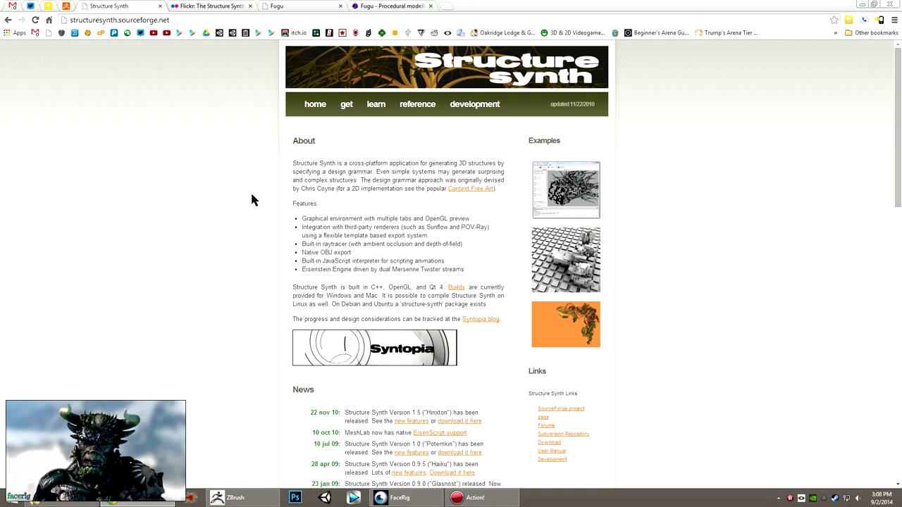
Step: View the IDE screenshot, SunFlow render and OpenGL render examples enlarged, then close the lightbox
left_click(551, 187)
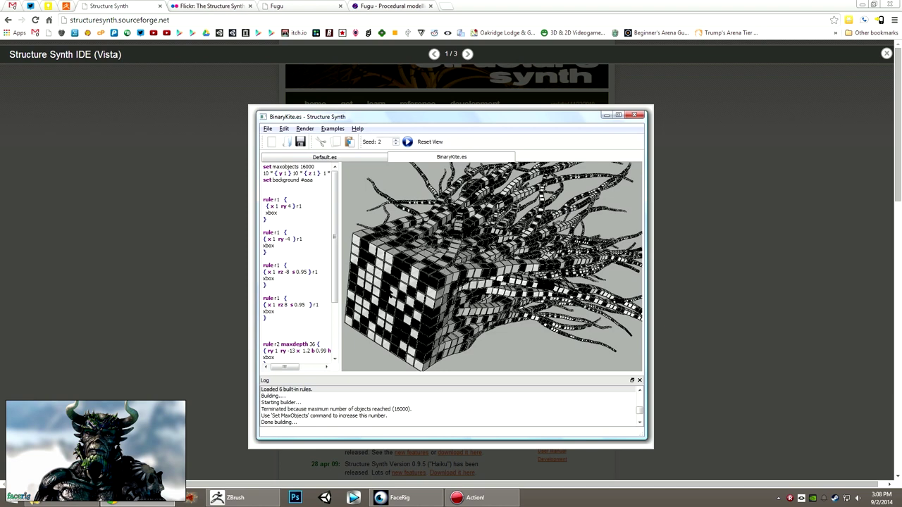
left_click(468, 54)
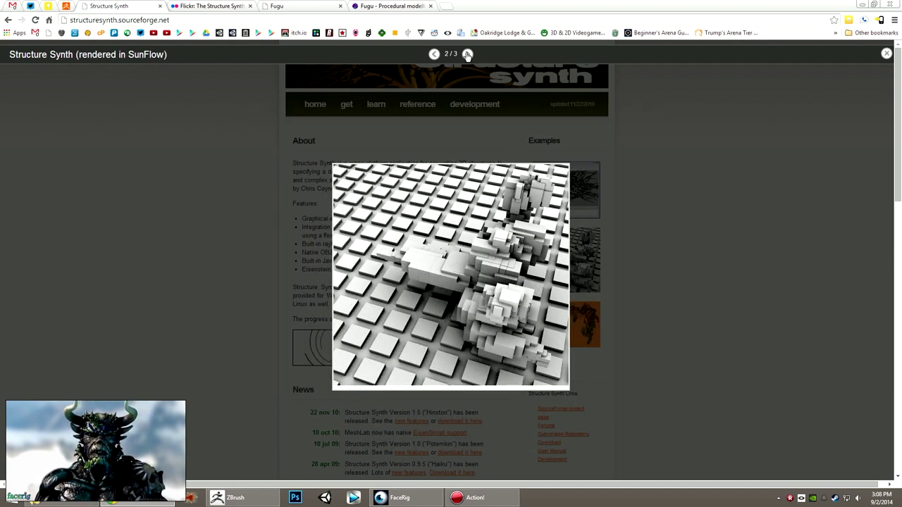
left_click(467, 54)
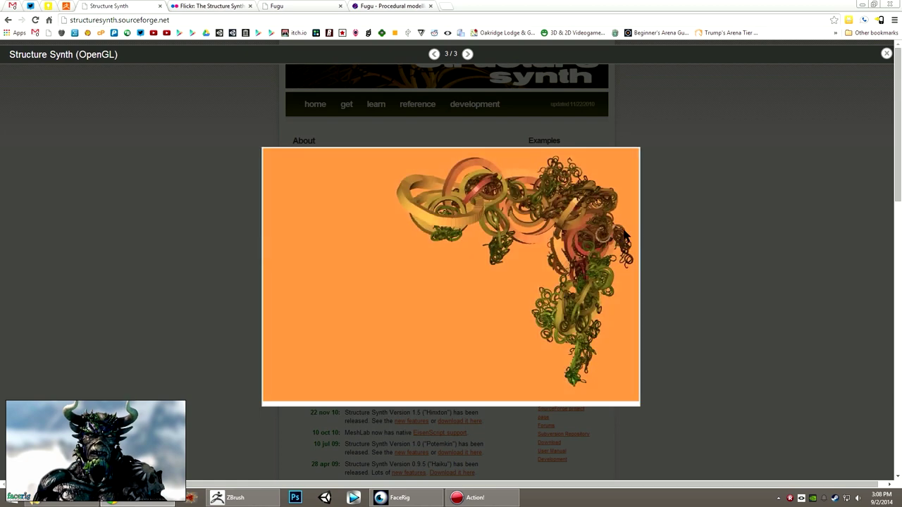
left_click(886, 54)
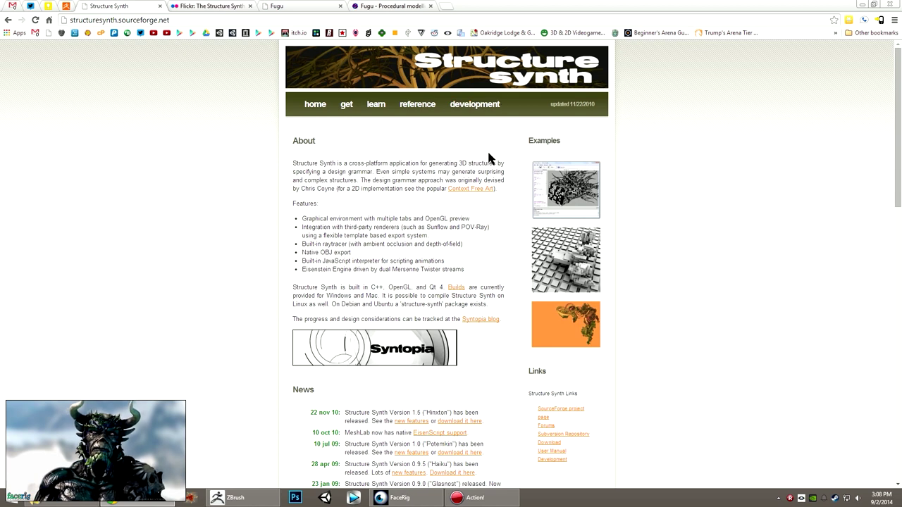
left_click(291, 7)
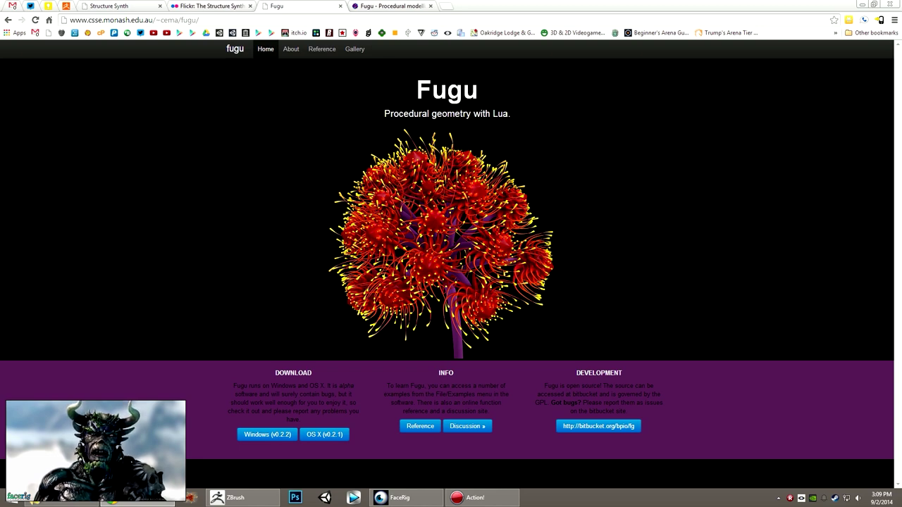
left_click(113, 6)
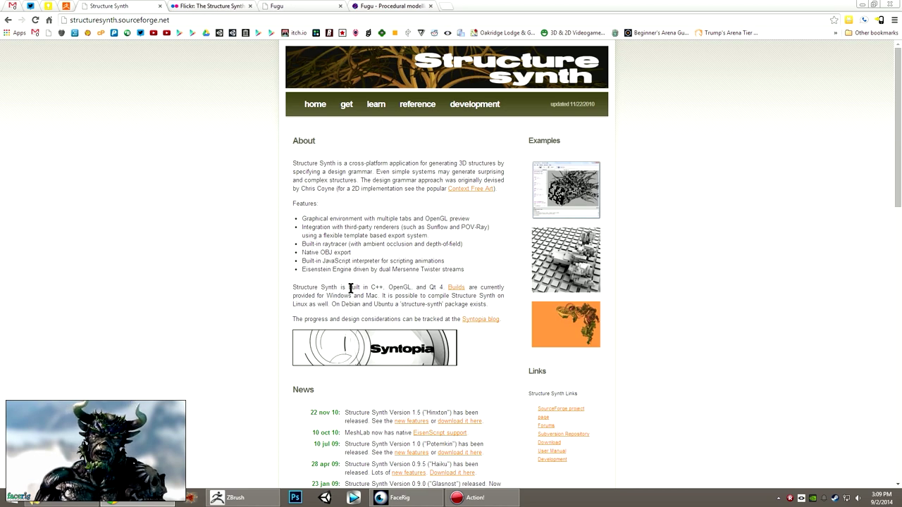
Step: Switch to the Flickr Structure Synth group and scroll through its photo pool
left_click(220, 7)
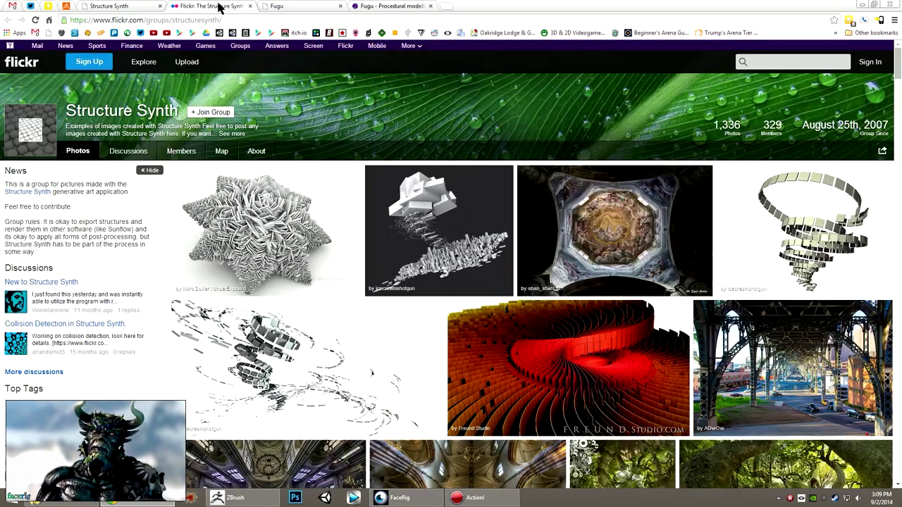
scroll(340, 204, "down", 1)
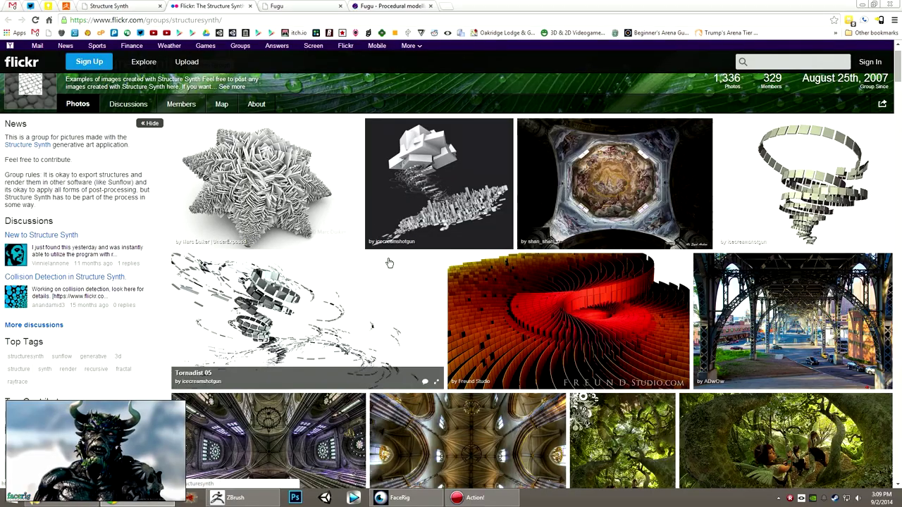
scroll(393, 273, "down", 8)
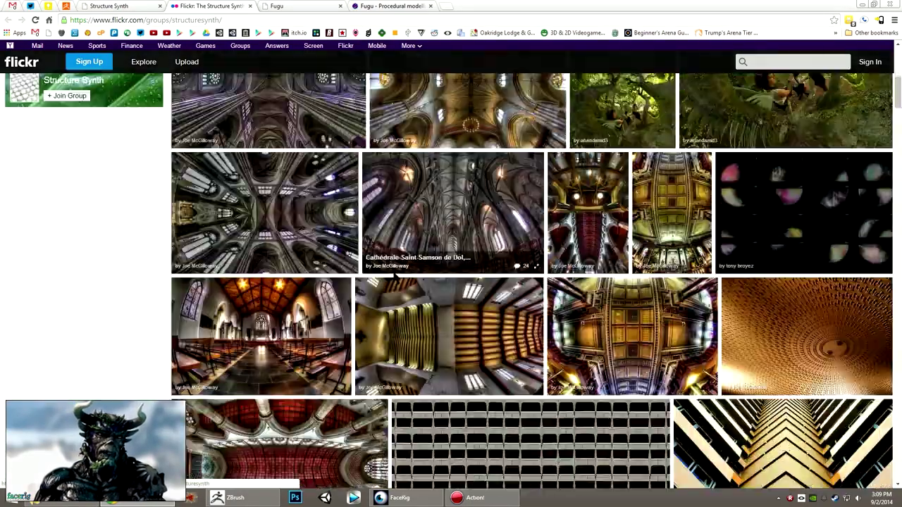
scroll(394, 277, "down", 7)
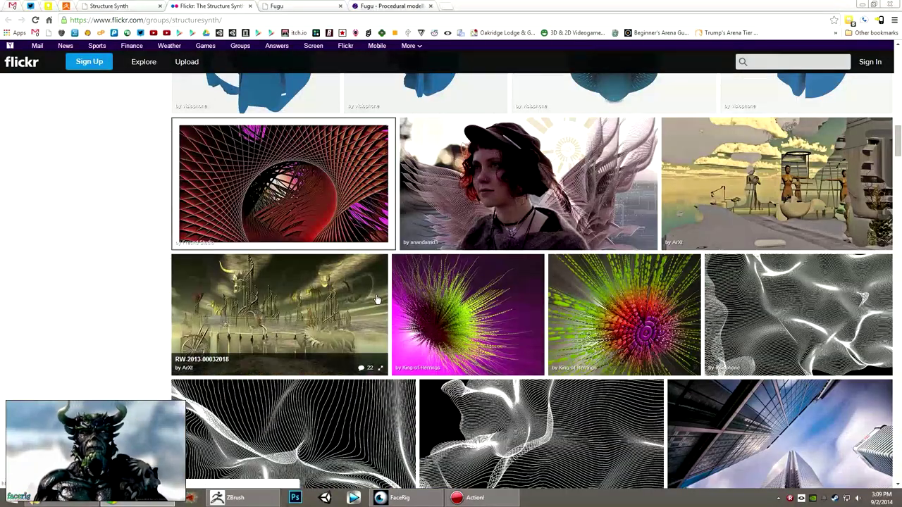
scroll(376, 299, "down", 7)
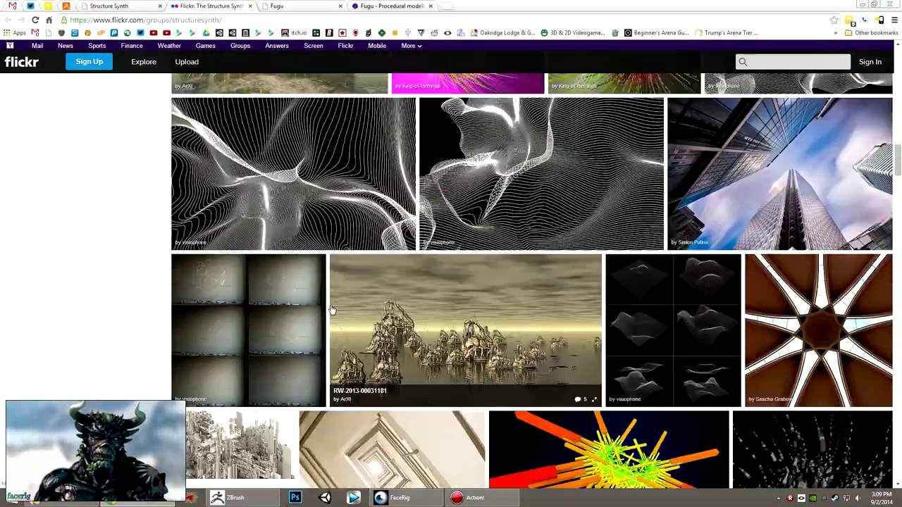
scroll(483, 311, "down", 4)
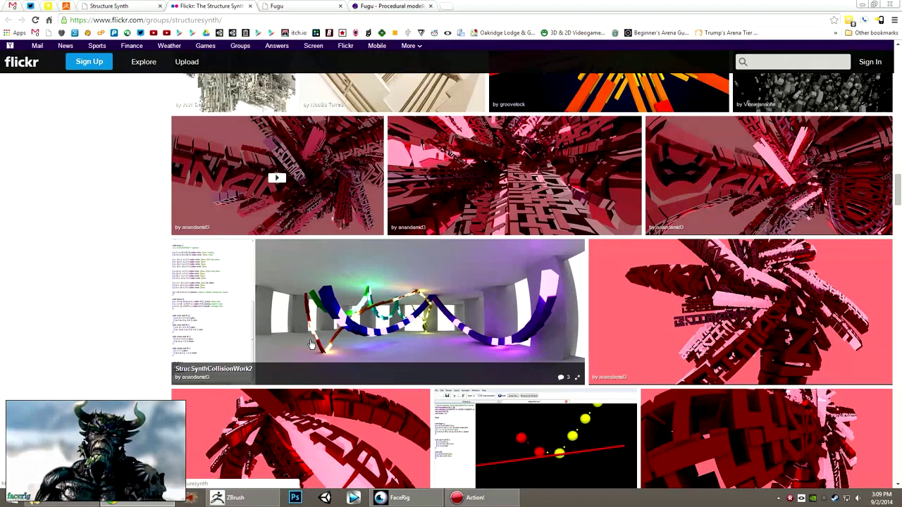
scroll(301, 343, "down", 5)
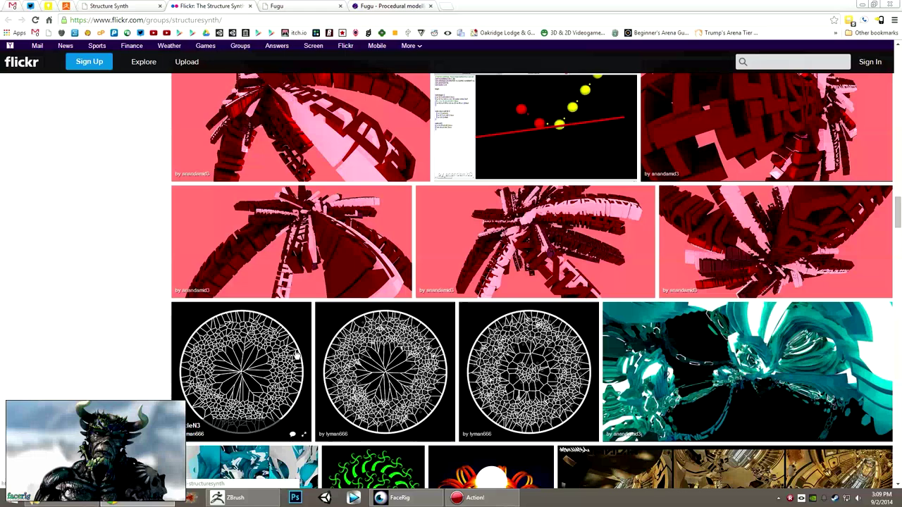
scroll(177, 354, "down", 1)
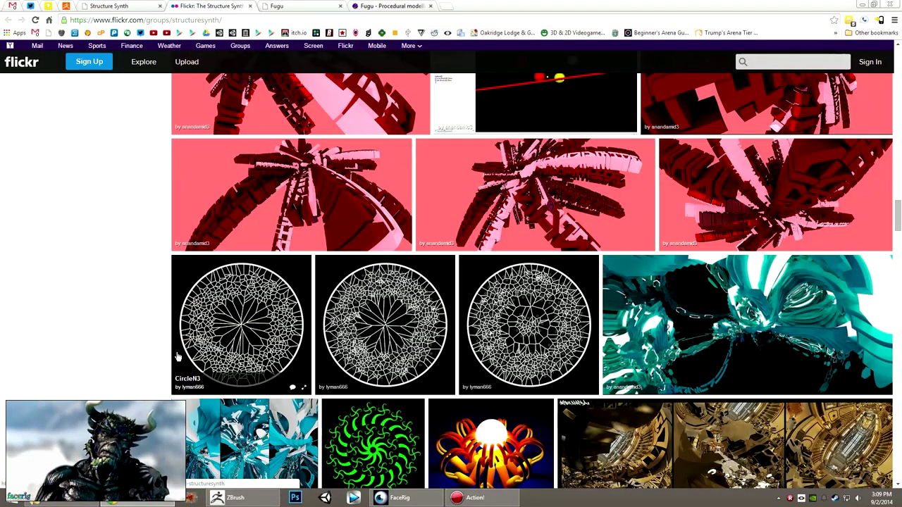
scroll(178, 360, "down", 1)
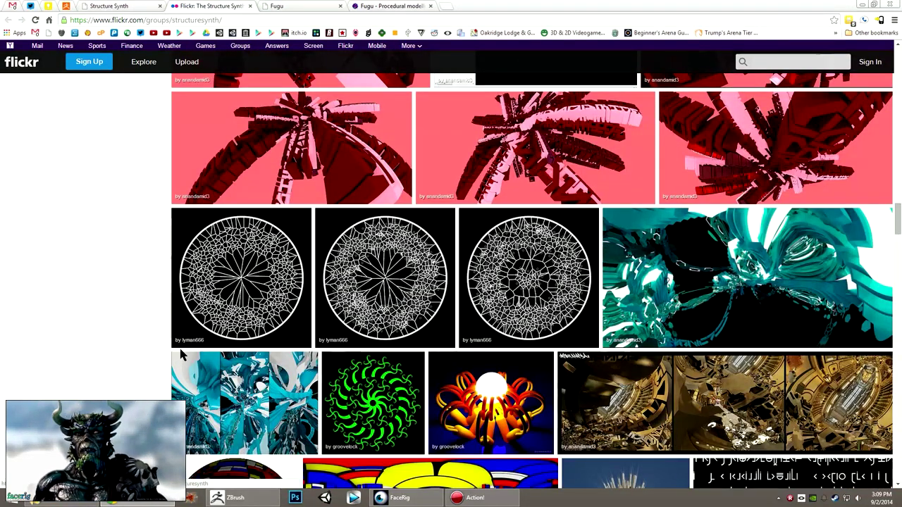
Step: Scroll further down the pool, open the Structure_Synth_Graffiti banner photo, then go to the Fugu tab
scroll(222, 350, "down", 8)
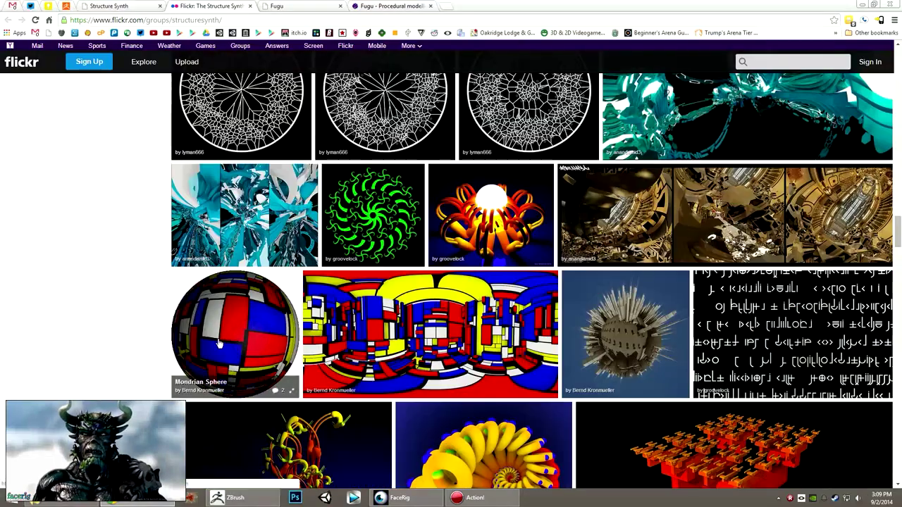
scroll(220, 348, "down", 4)
scroll(220, 347, "down", 10)
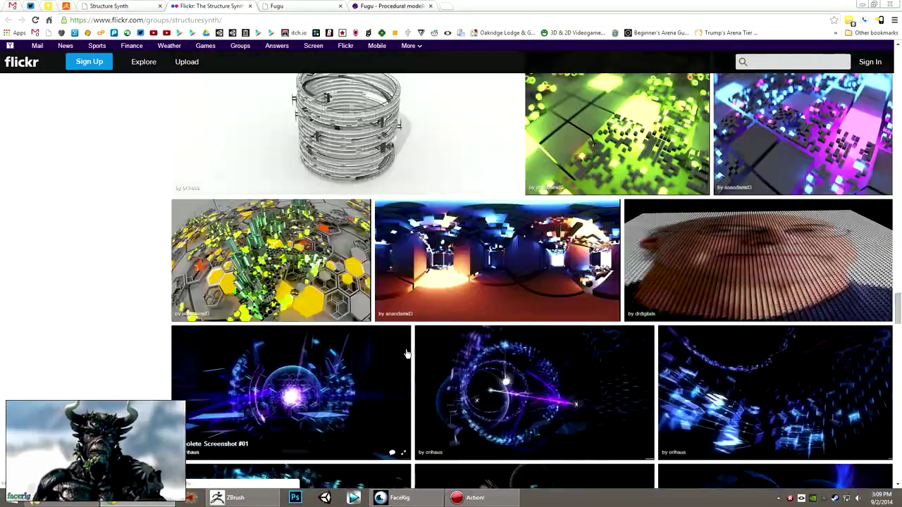
scroll(399, 355, "down", 5)
scroll(399, 355, "down", 7)
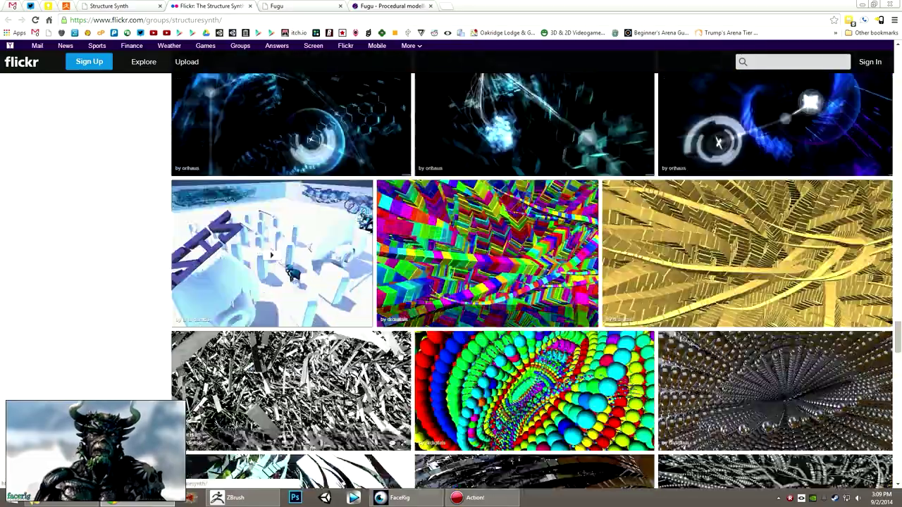
scroll(398, 358, "down", 11)
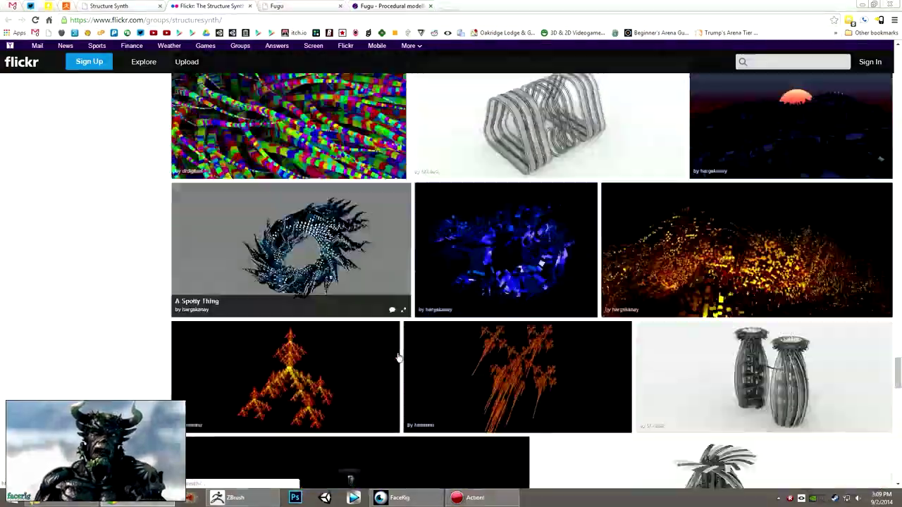
scroll(399, 367, "down", 3)
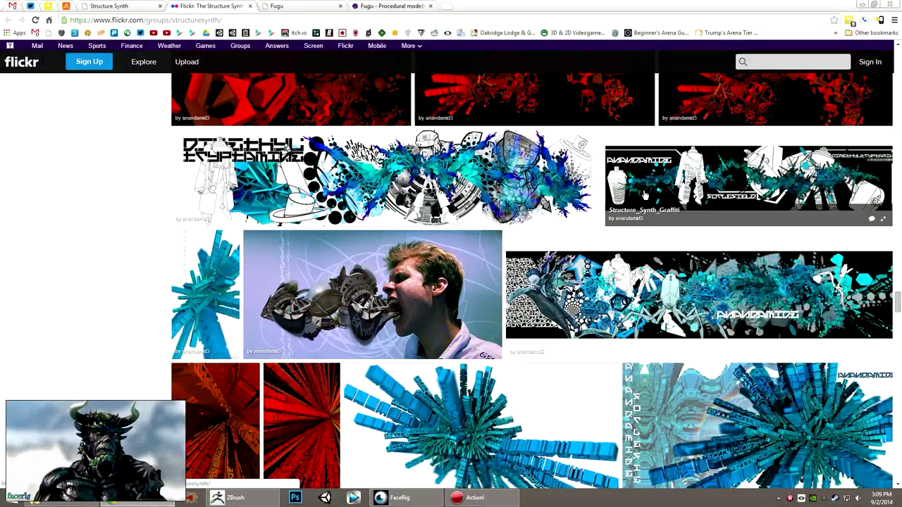
left_click(380, 212)
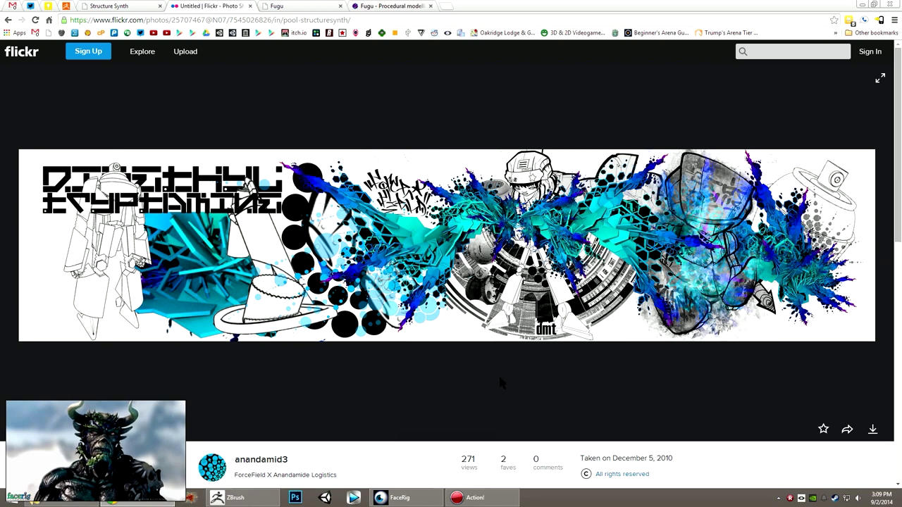
left_click(308, 6)
Step: Switch to the Creative Applications Fugu article and play the middle and bottom demo videos
left_click(394, 7)
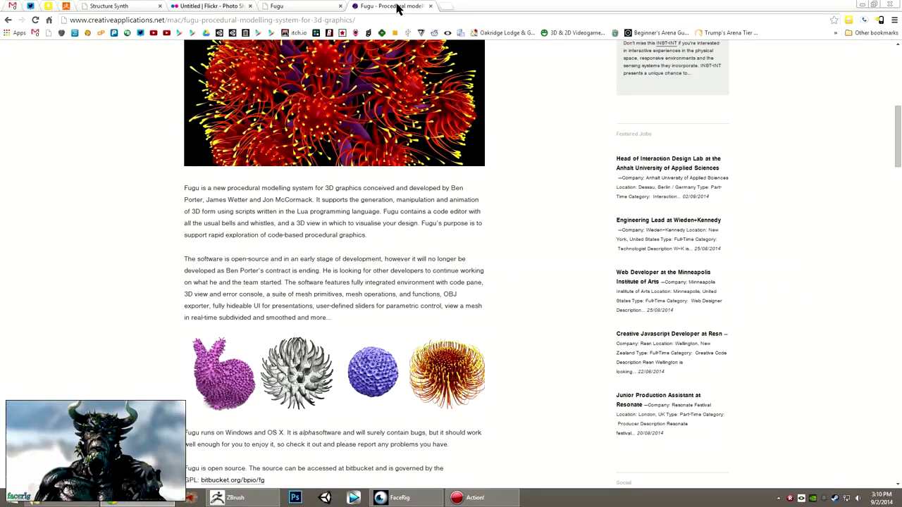
scroll(338, 296, "up", 2)
scroll(340, 300, "down", 1)
scroll(339, 300, "up", 5)
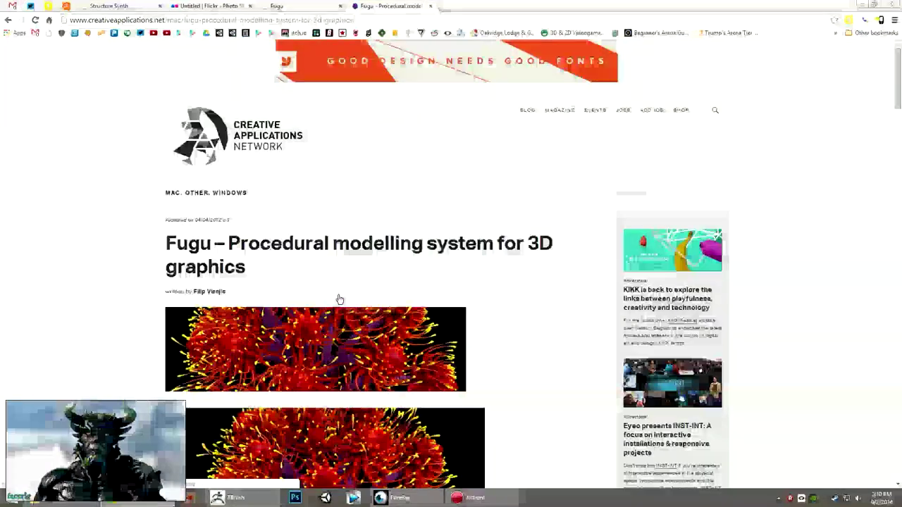
scroll(339, 298, "down", 12)
left_click(205, 301)
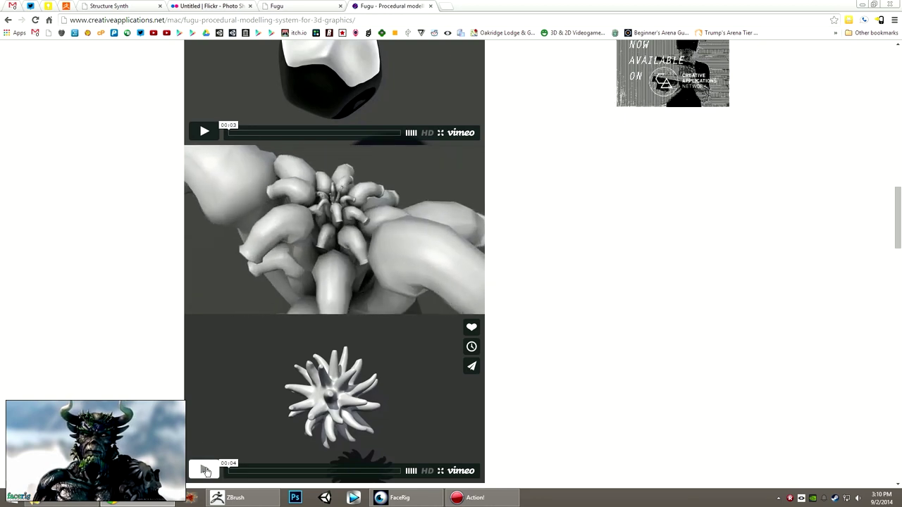
left_click(207, 401)
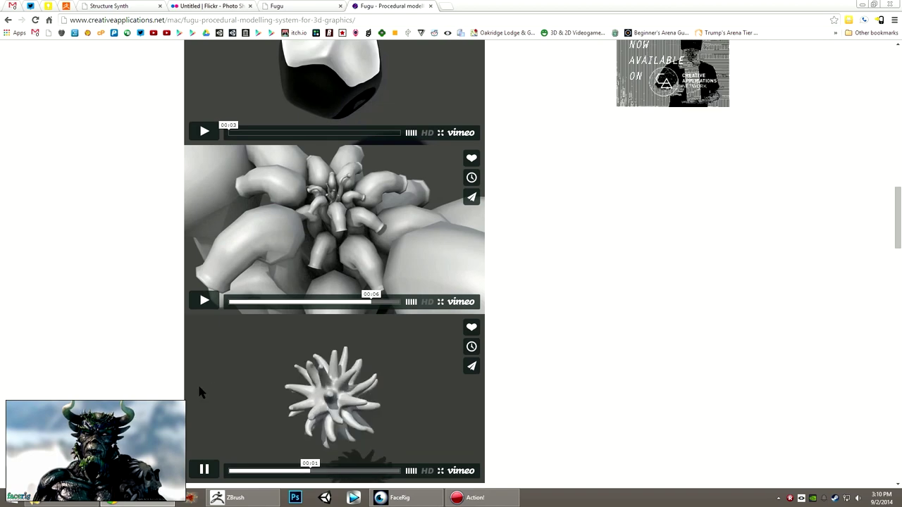
Step: Scroll down to the Fugu code-editor demo video, play it, then pause it
scroll(211, 391, "down", 3)
scroll(234, 404, "down", 3)
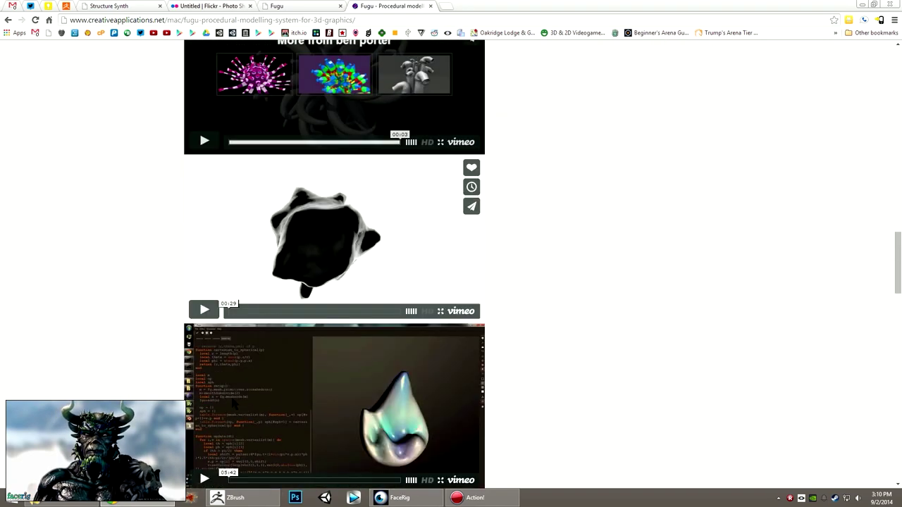
scroll(224, 374, "down", 2)
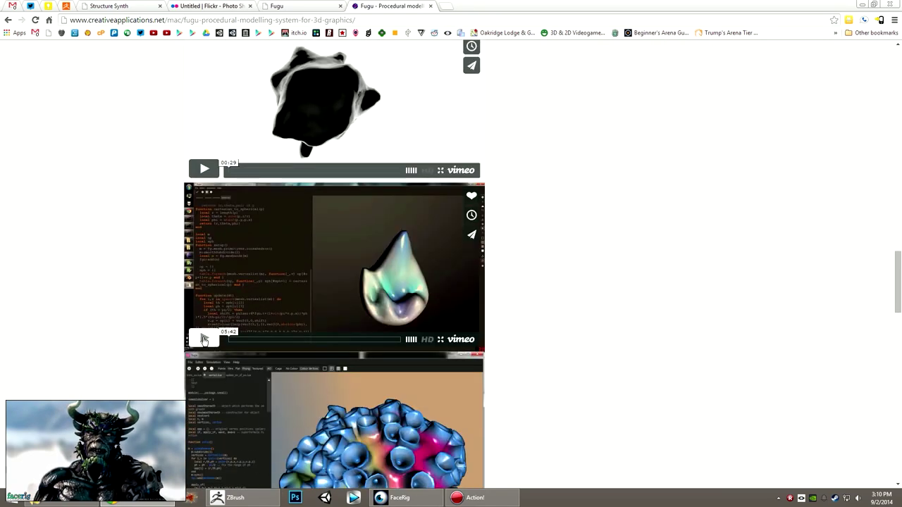
left_click(203, 338)
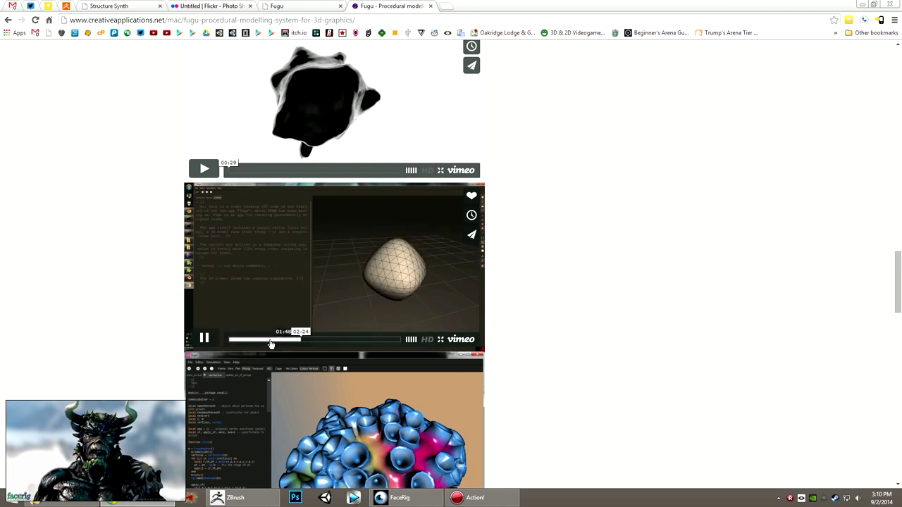
left_click(204, 338)
Step: Scroll through the rest of the article, then switch to the Fugu project homepage
scroll(204, 338, "down", 2)
scroll(394, 359, "down", 3)
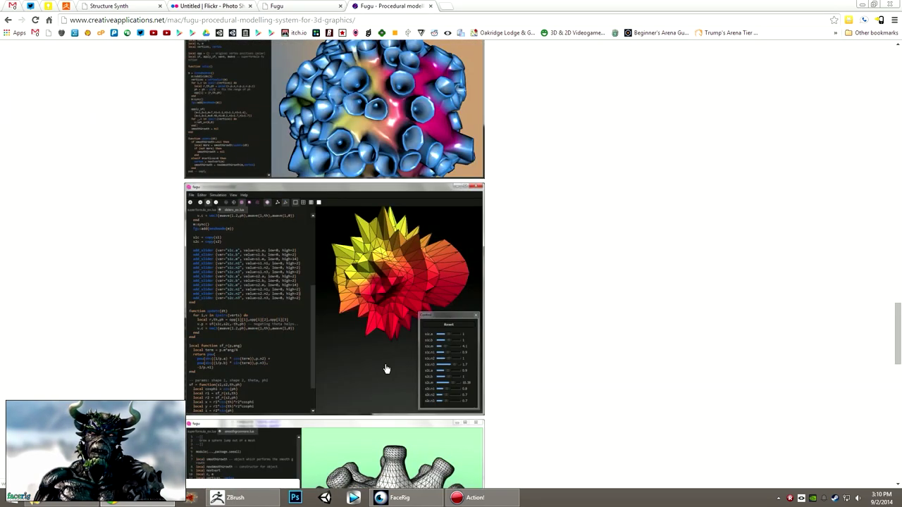
scroll(381, 356, "up", 1)
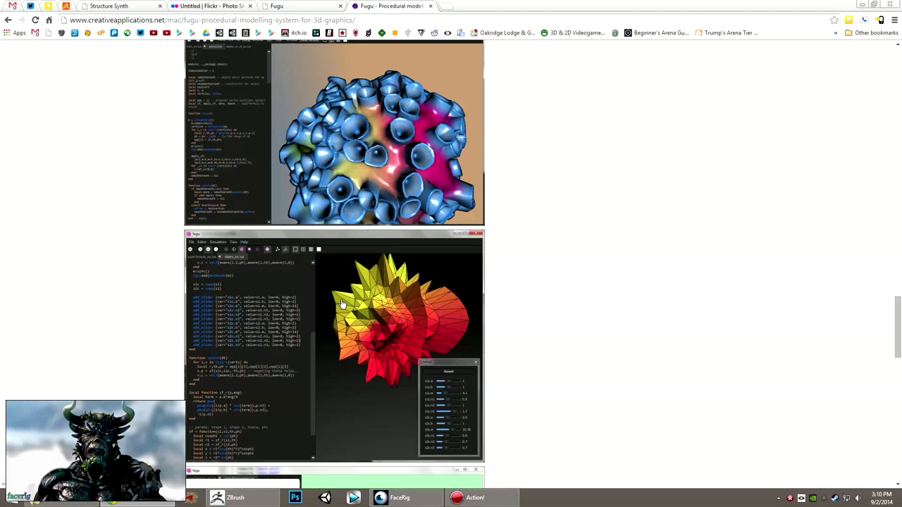
scroll(341, 309, "down", 7)
scroll(341, 310, "up", 20)
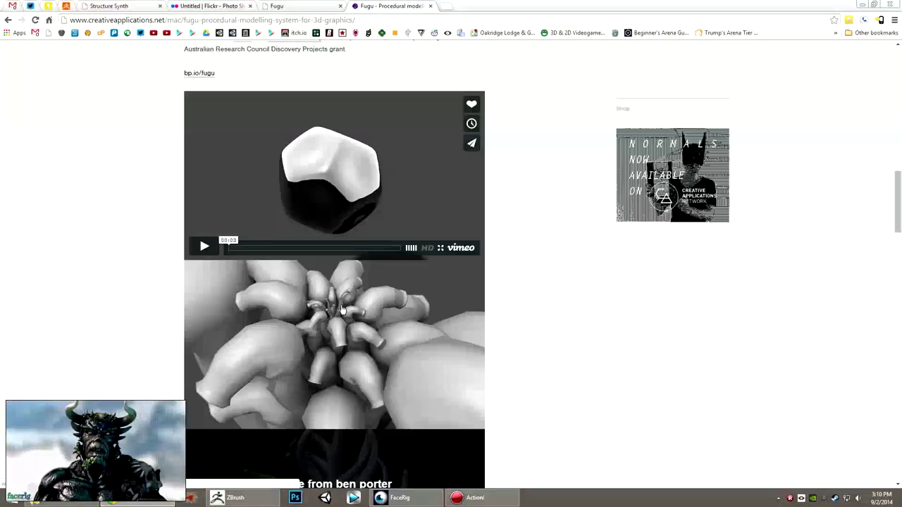
left_click(315, 10)
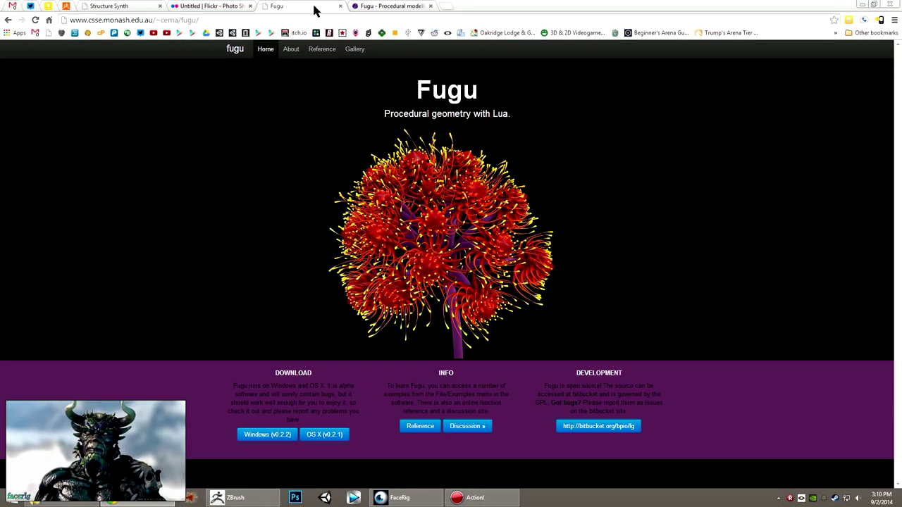
Step: Switch to the Flickr photo tab, then to the Structure Synth tab
left_click(212, 6)
left_click(135, 11)
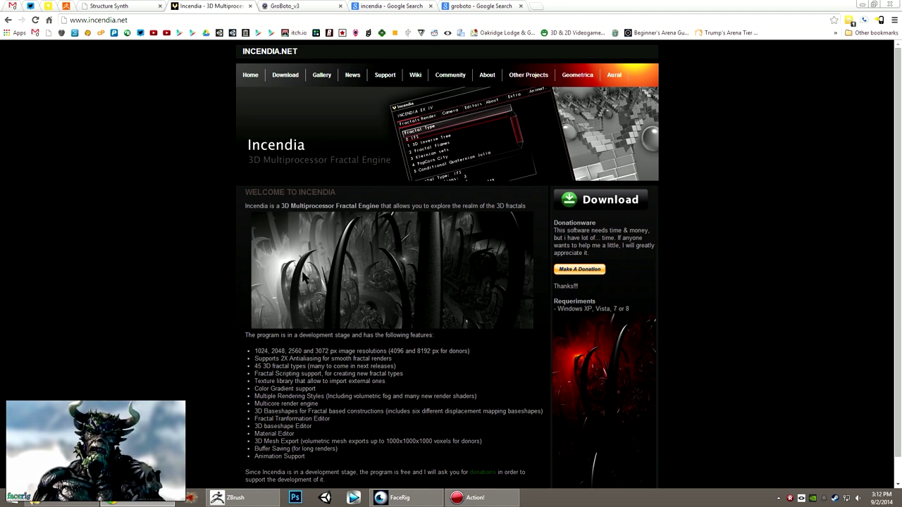
Step: Open the Incendia Gallery and enlarge the red-grey sphere and colourful spiral fractal renders
scroll(303, 277, "down", 1)
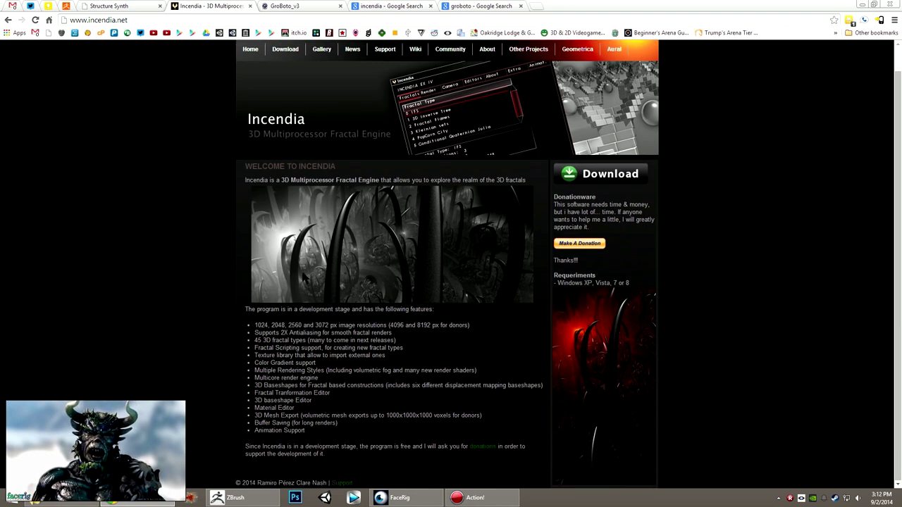
left_click(321, 50)
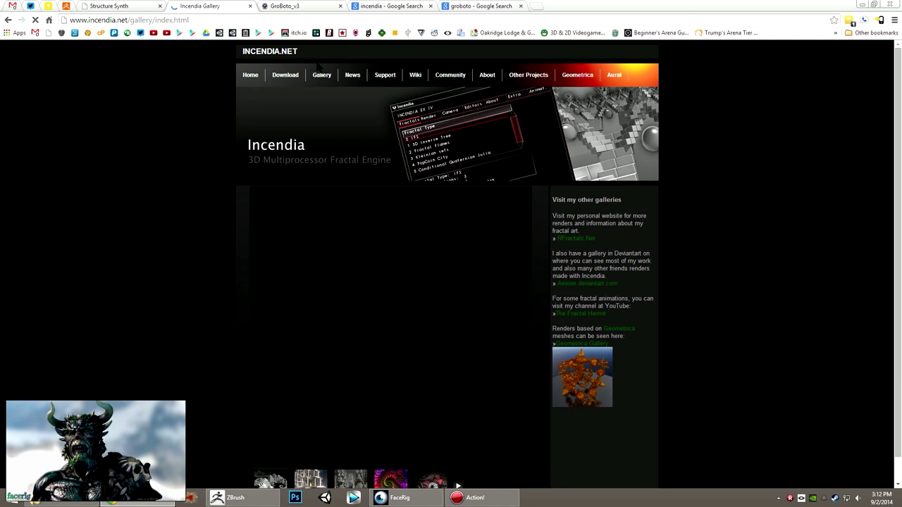
scroll(451, 282, "down", 1)
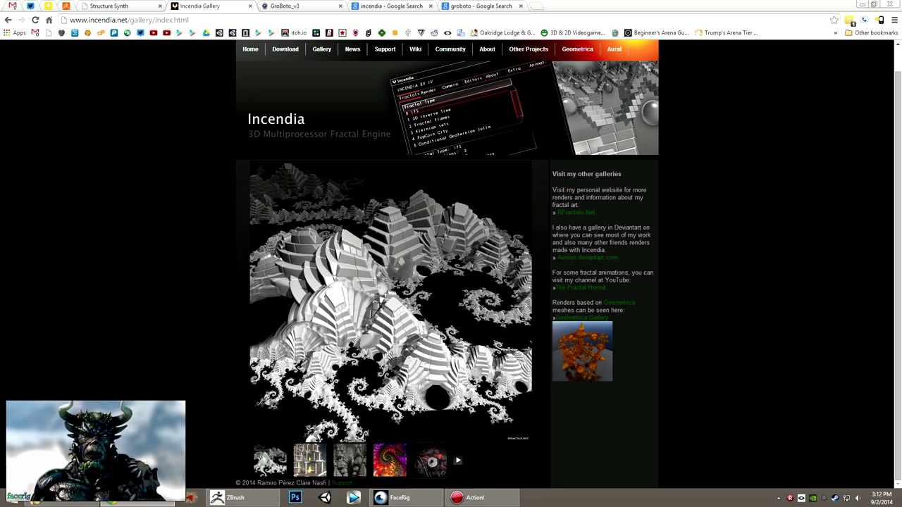
left_click(437, 463)
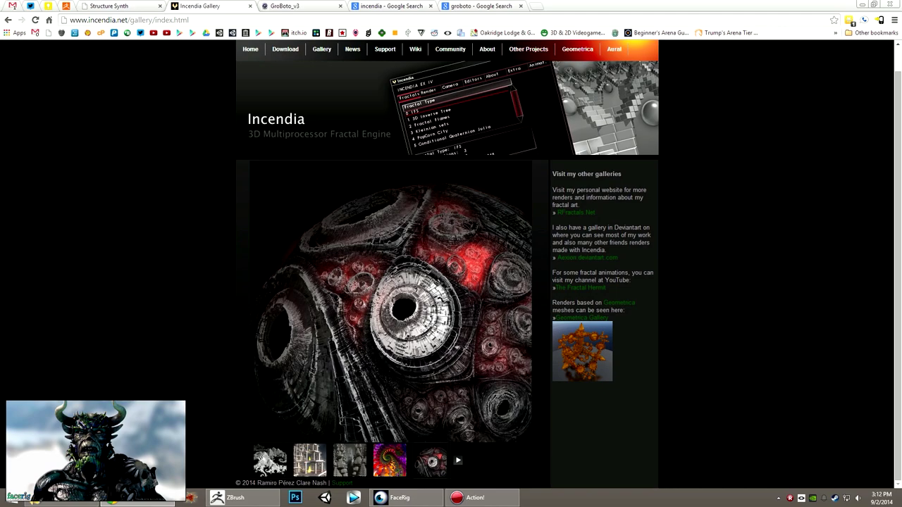
left_click(386, 364)
Step: Switch to the incendia Google Images results and scroll through the fractal renders
left_click(370, 6)
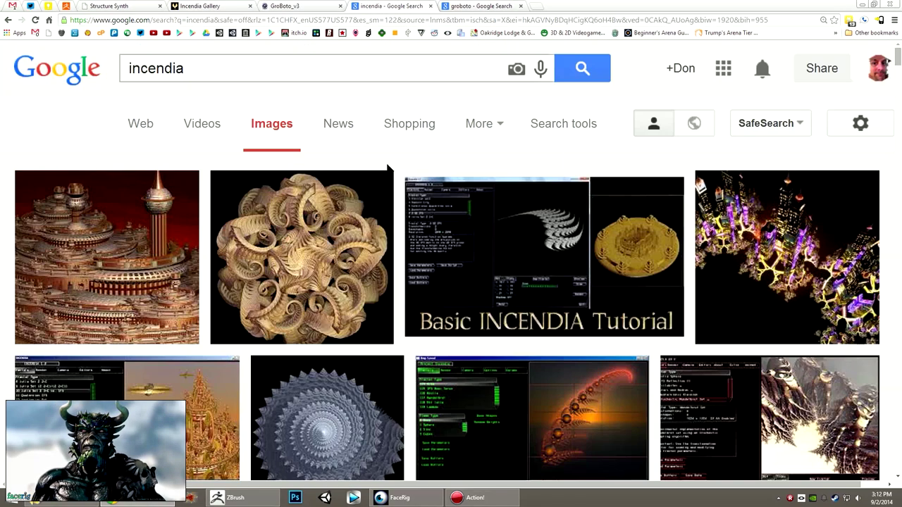
scroll(395, 198, "down", 2)
scroll(395, 202, "down", 3)
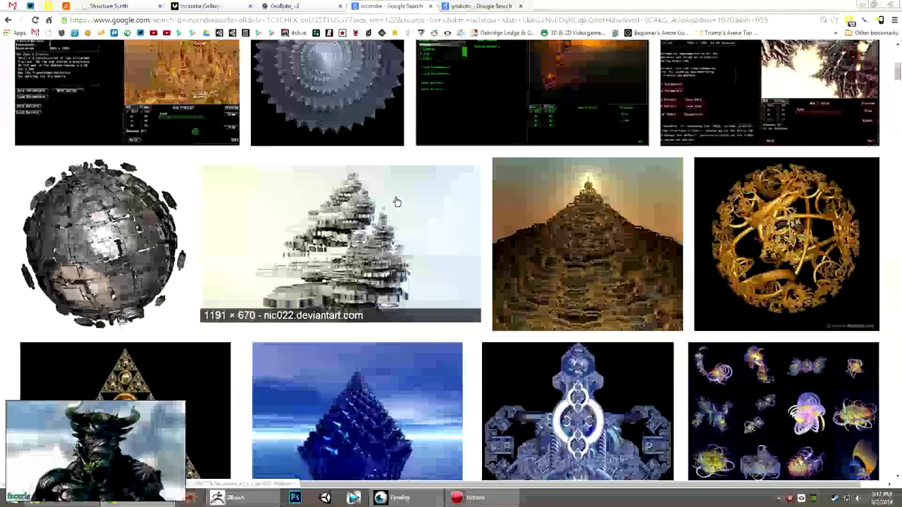
scroll(397, 202, "down", 2)
scroll(397, 202, "down", 2)
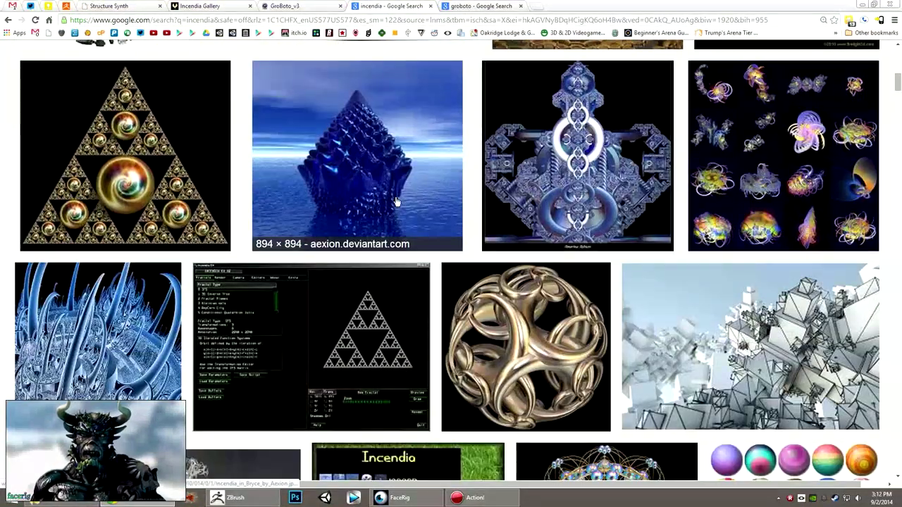
scroll(396, 232, "down", 1)
Step: Scroll further, preview 'The First Fractal Render', then move to the GroBoto_v3 tab
scroll(396, 233, "down", 3)
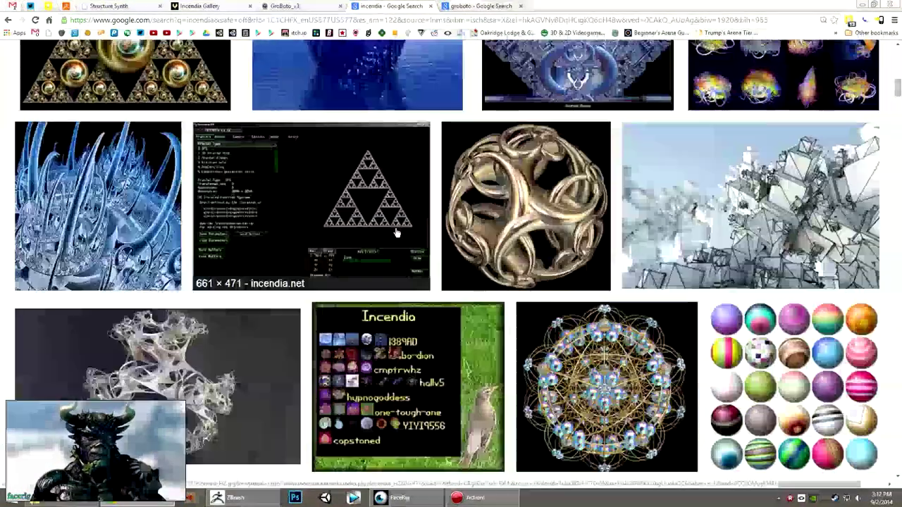
scroll(397, 233, "down", 4)
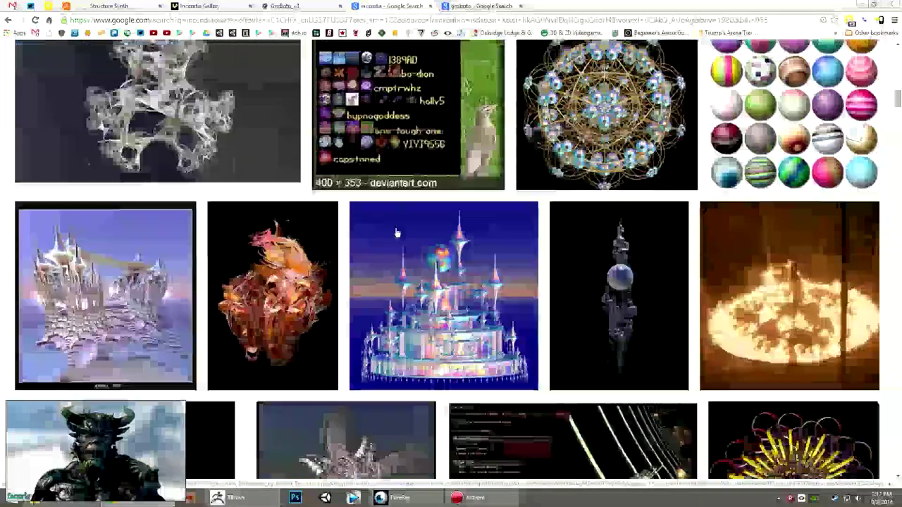
scroll(396, 232, "down", 4)
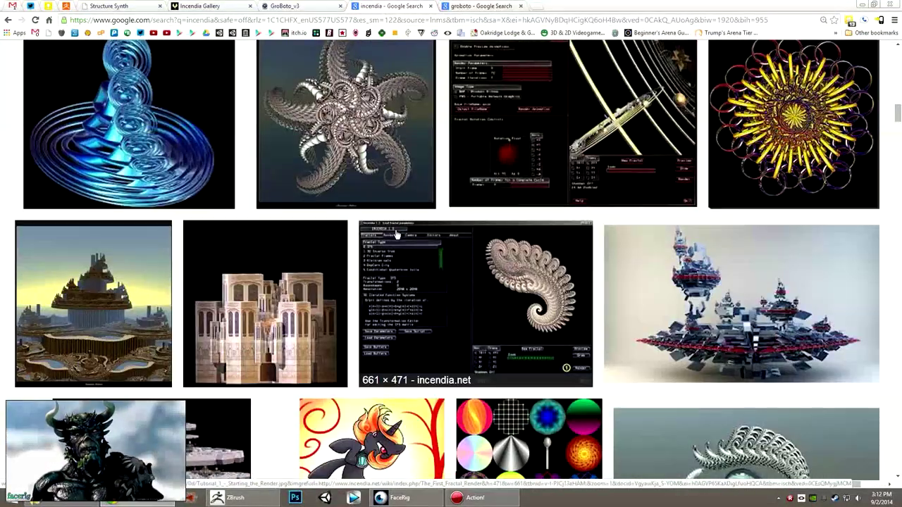
scroll(396, 233, "down", 1)
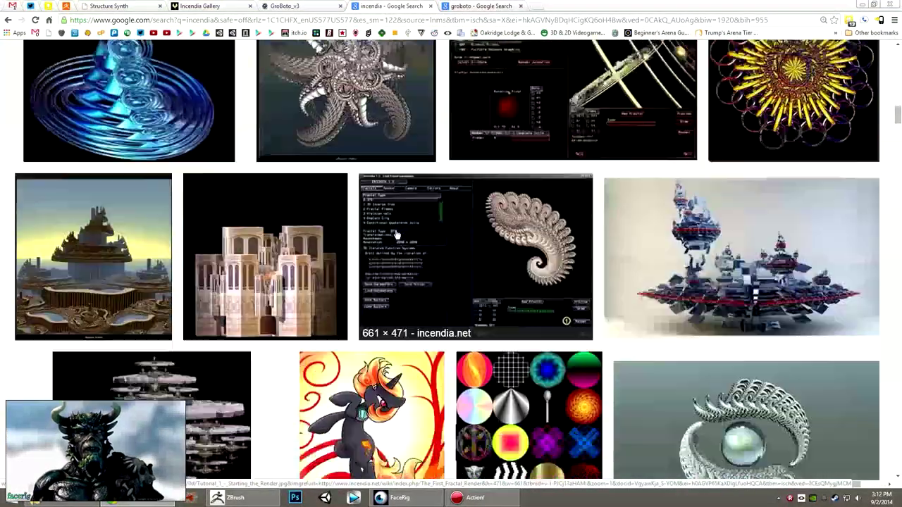
left_click(468, 266)
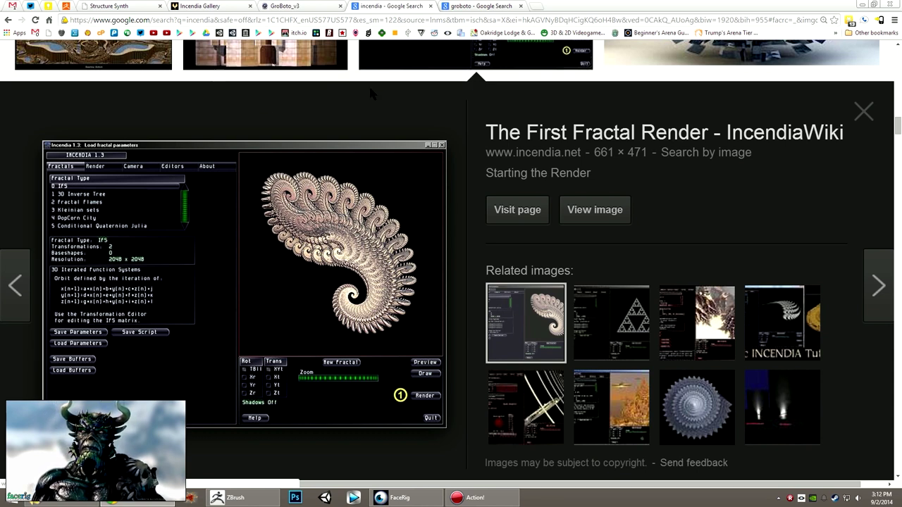
left_click(299, 8)
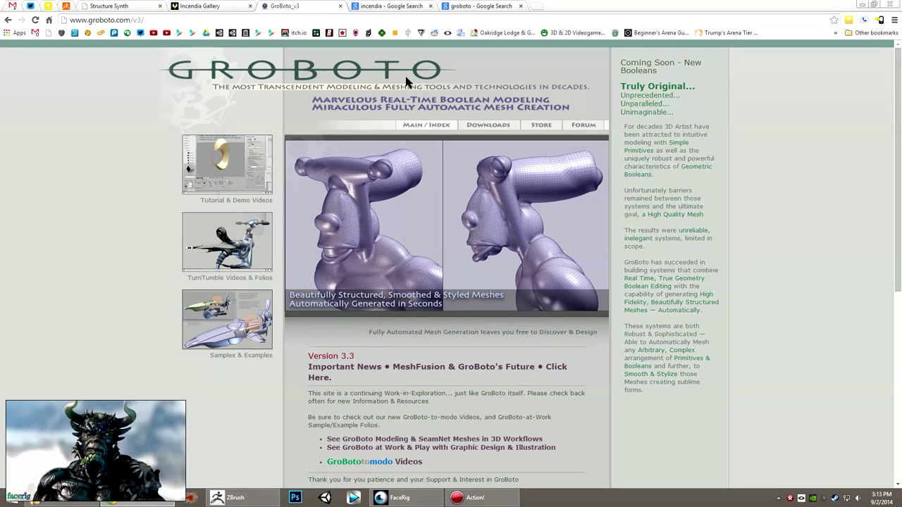
Step: Open the groboto image results, preview the tentacle creature render, and step forward two images
left_click(477, 7)
scroll(445, 231, "down", 1)
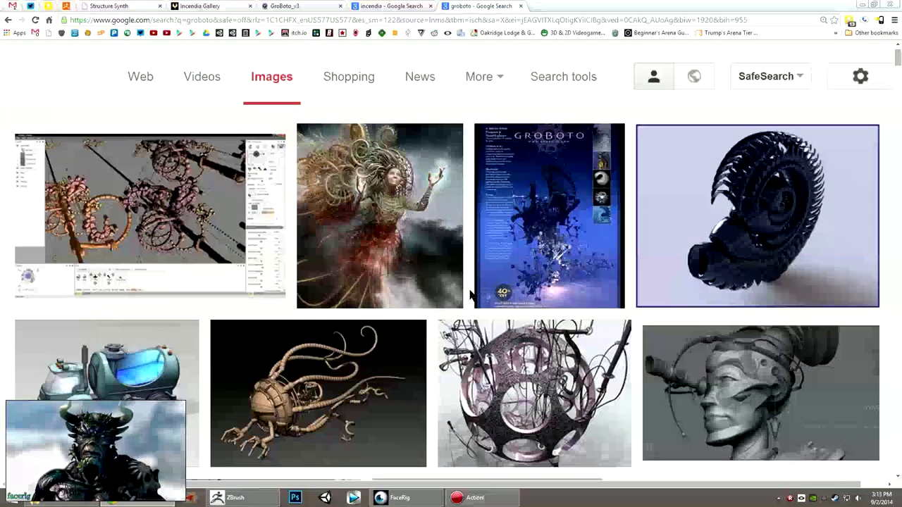
scroll(470, 295, "down", 3)
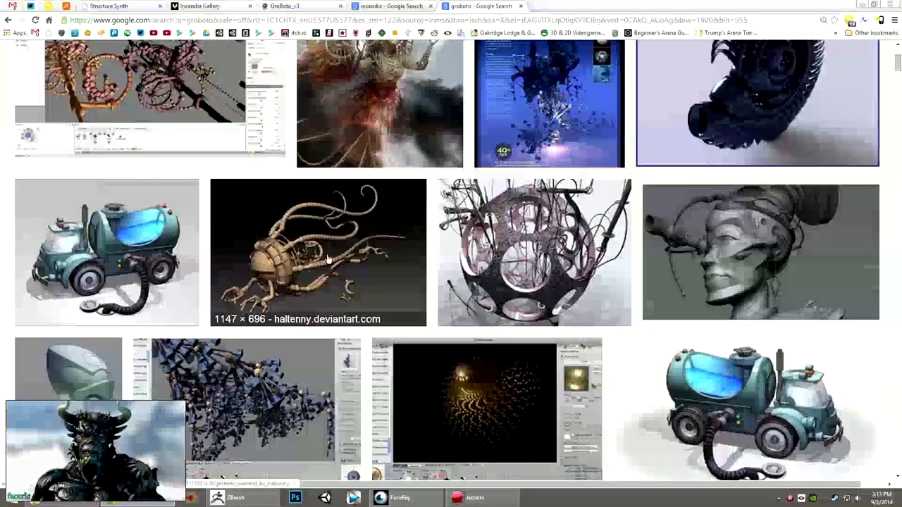
left_click(328, 259)
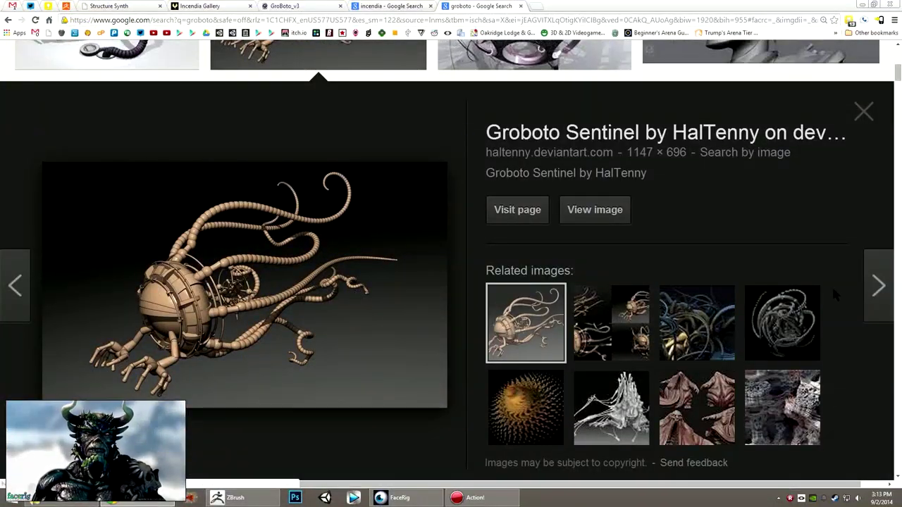
left_click(879, 286)
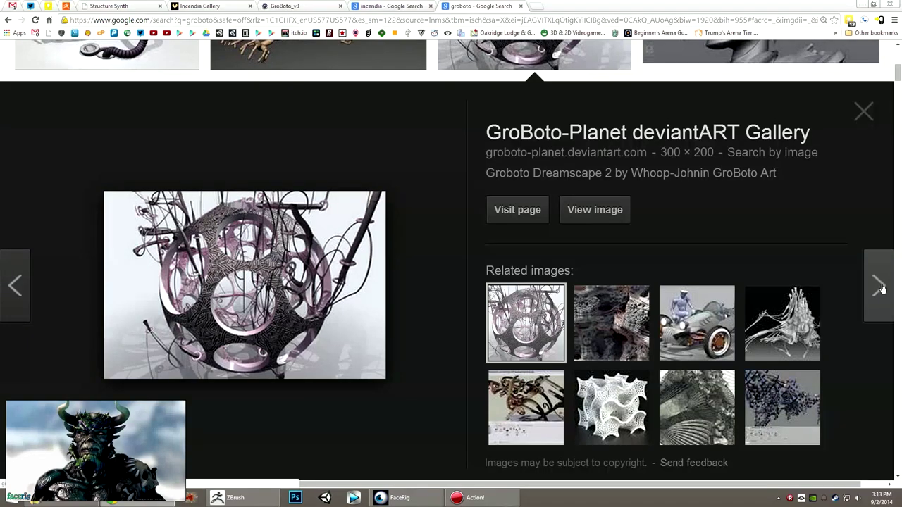
left_click(880, 287)
Step: Preview the related white tentacle structure image and scroll back to the top of the results
scroll(735, 346, "down", 3)
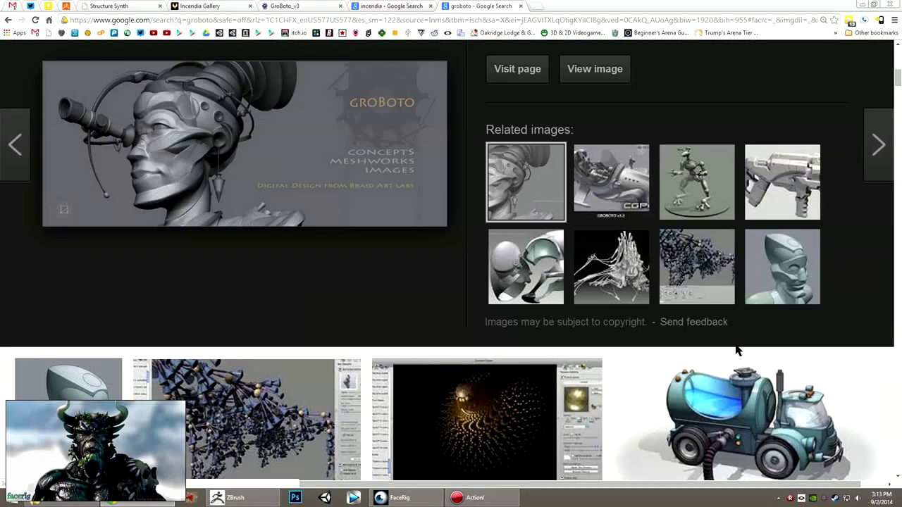
left_click(646, 303)
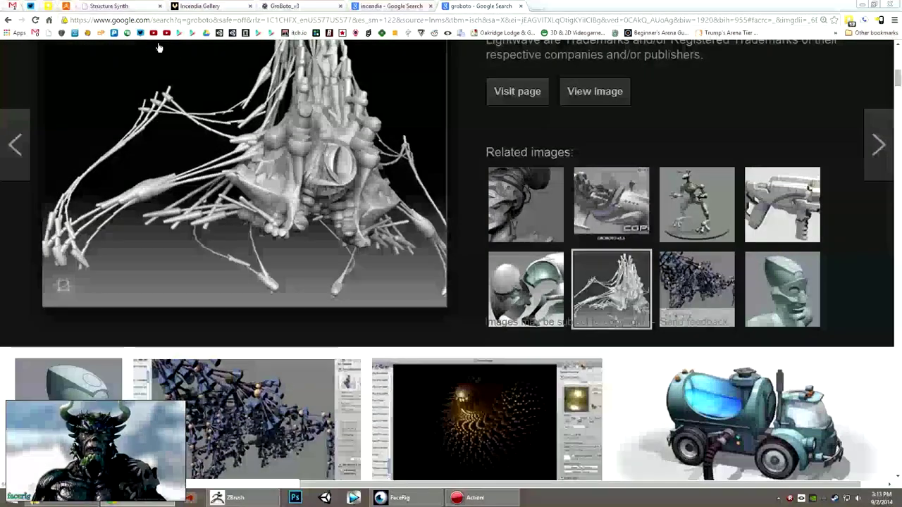
scroll(160, 47, "up", 5)
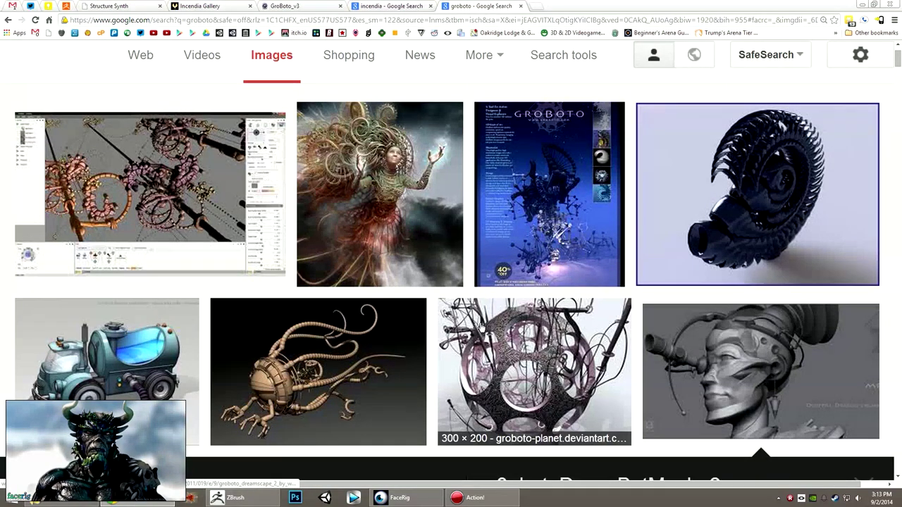
scroll(483, 329, "down", 8)
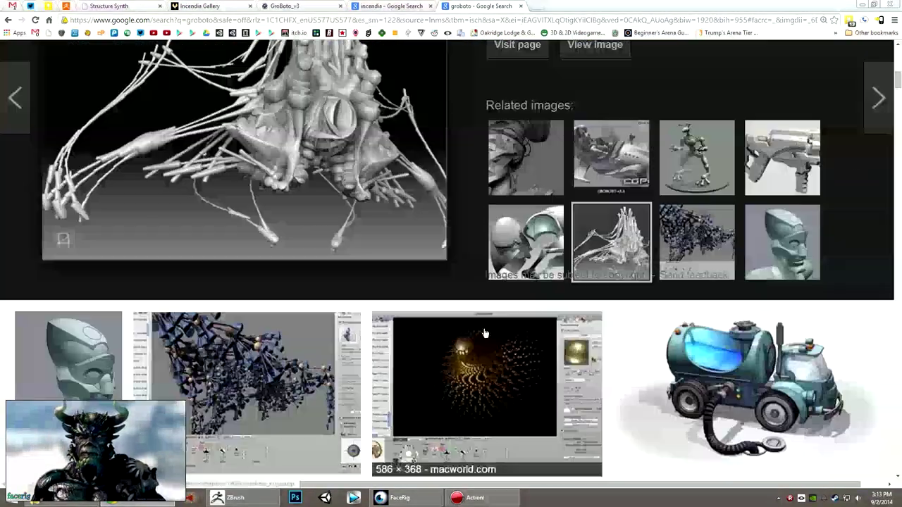
scroll(484, 333, "up", 8)
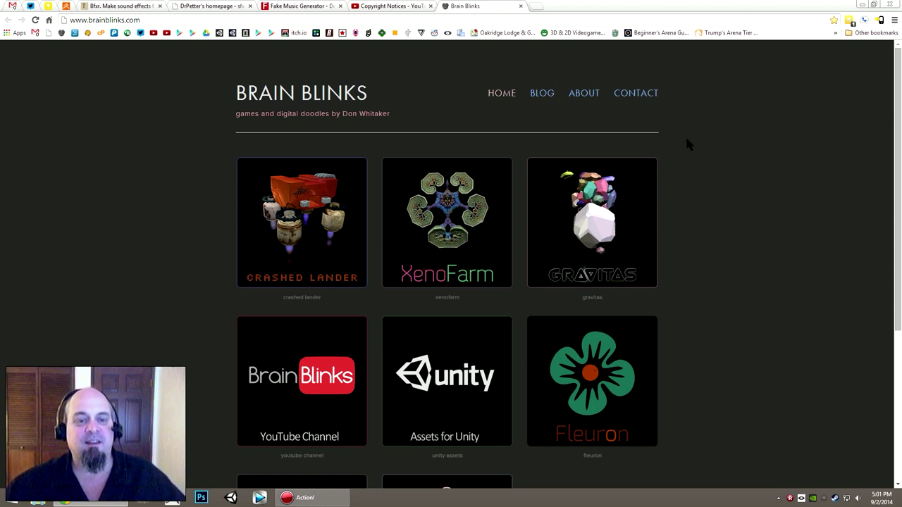
Step: Scroll through the YouTube Copyright Notices list and back to the top, then move to Fake Music Generator
left_click(386, 7)
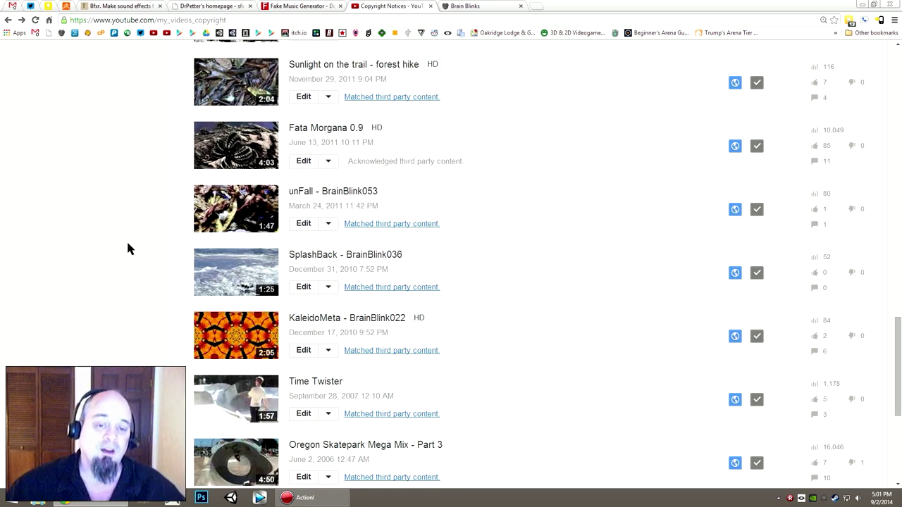
scroll(130, 243, "up", 6)
scroll(131, 241, "up", 4)
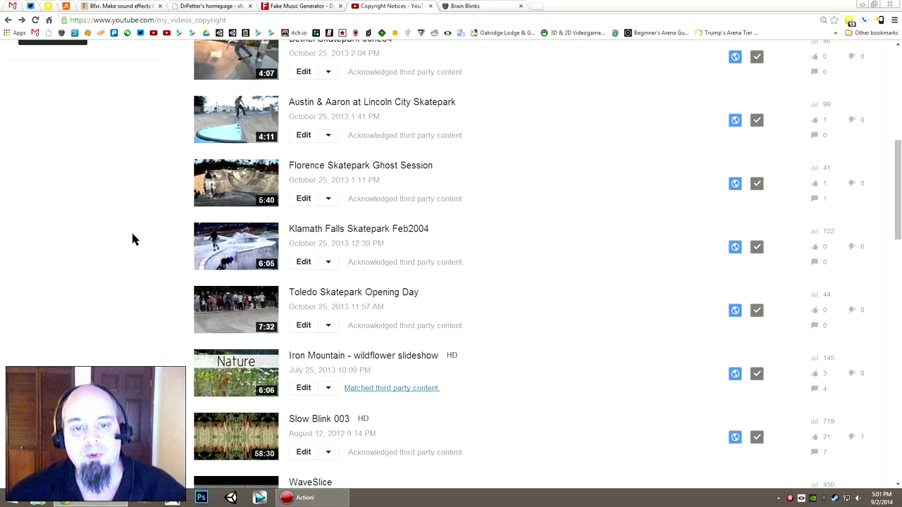
scroll(169, 303, "down", 5)
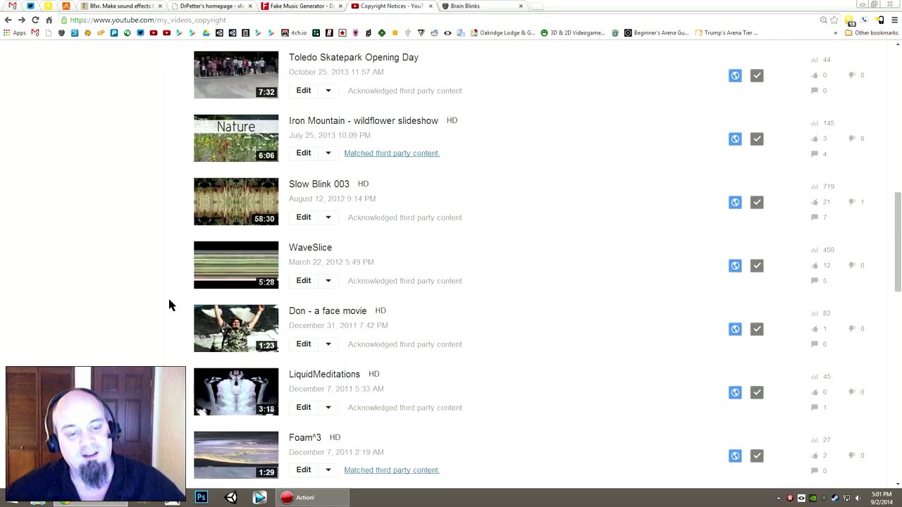
scroll(226, 337, "down", 8)
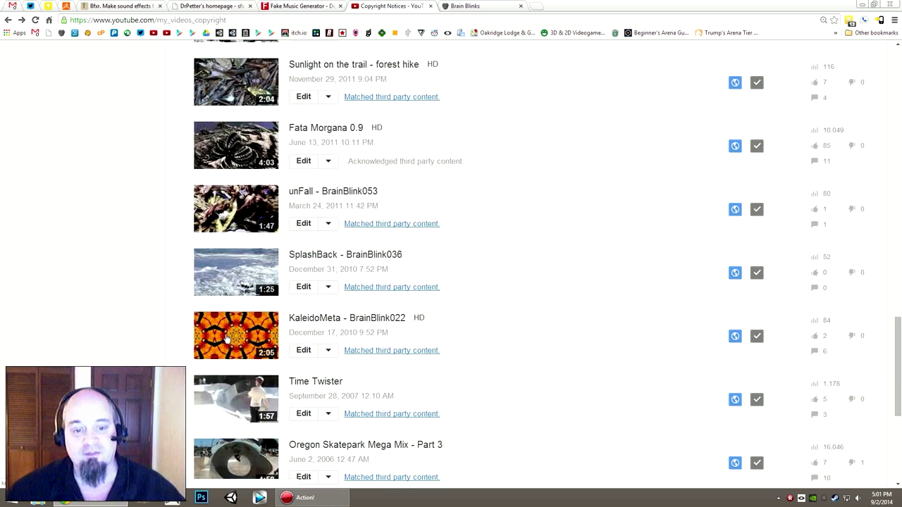
key("Home")
scroll(227, 338, "down", 15)
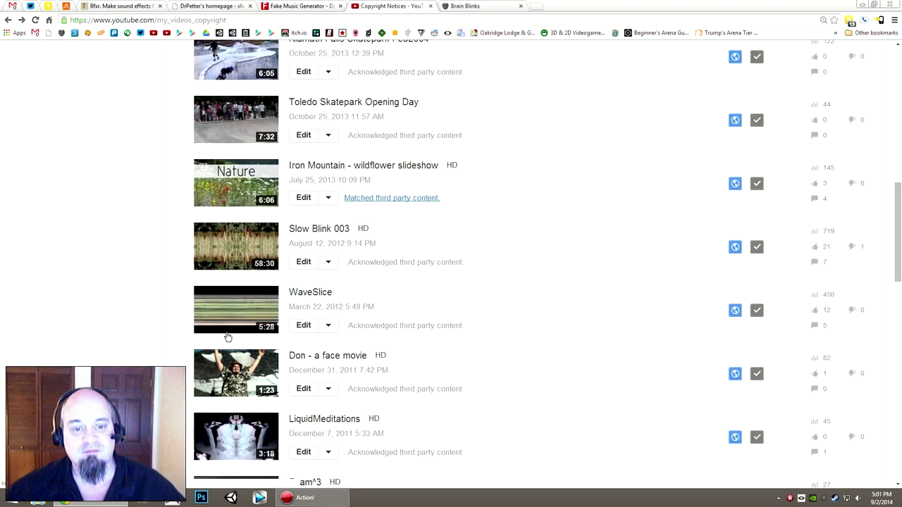
scroll(227, 338, "down", 1)
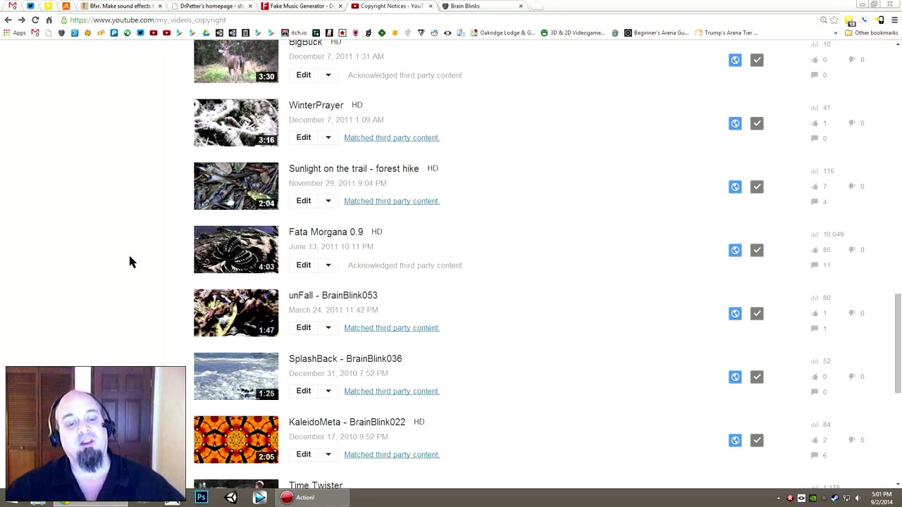
scroll(129, 246, "up", 15)
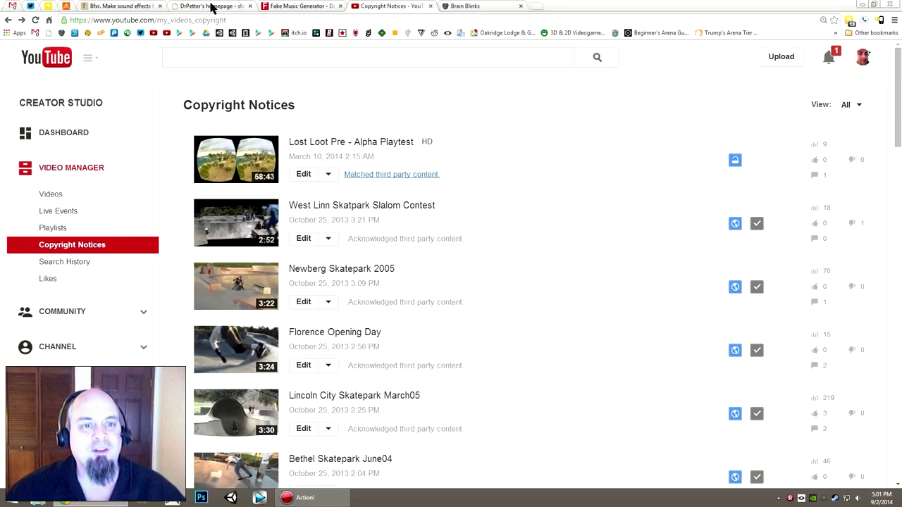
left_click(301, 7)
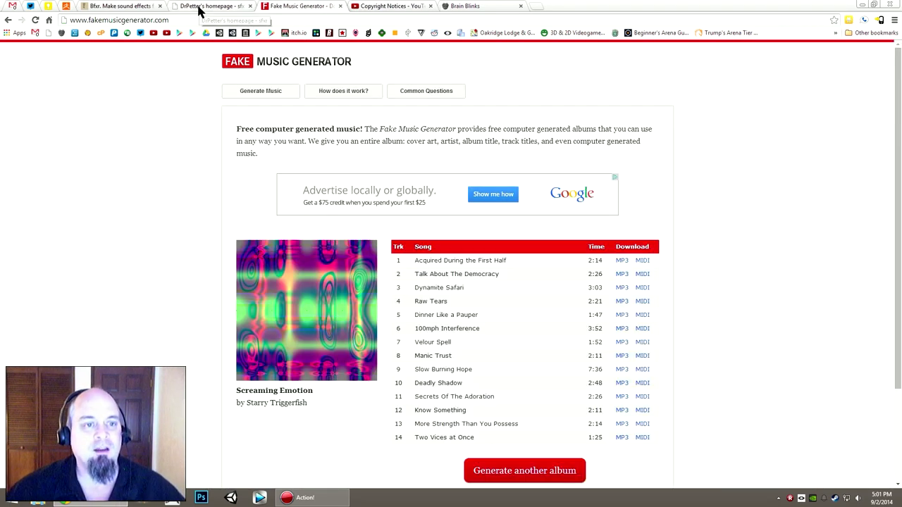
Step: Return to Fake Music Generator and reload it twice to generate new random albums
left_click(127, 6)
left_click(303, 7)
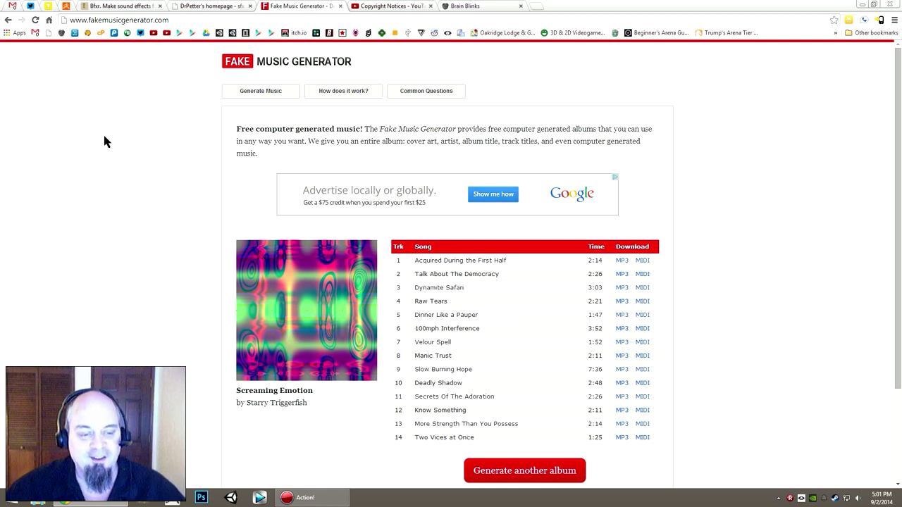
left_click(36, 21)
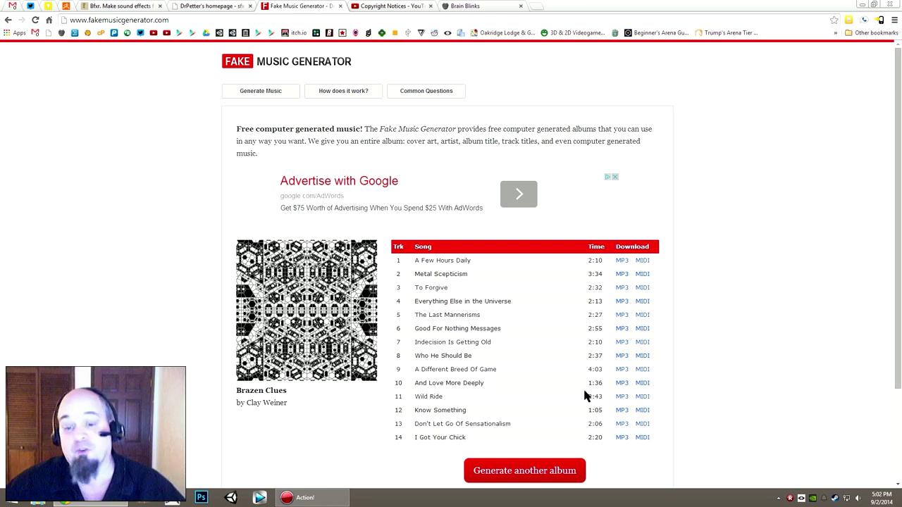
left_click(36, 19)
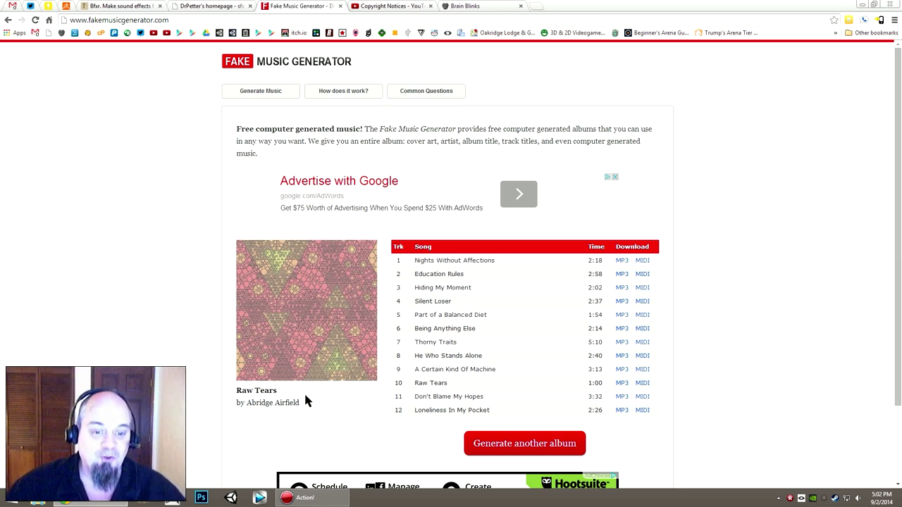
Step: Generate the album 'Vandalism Comes Too Late' and download tracks 1 and 2 as MP3s
left_click(34, 20)
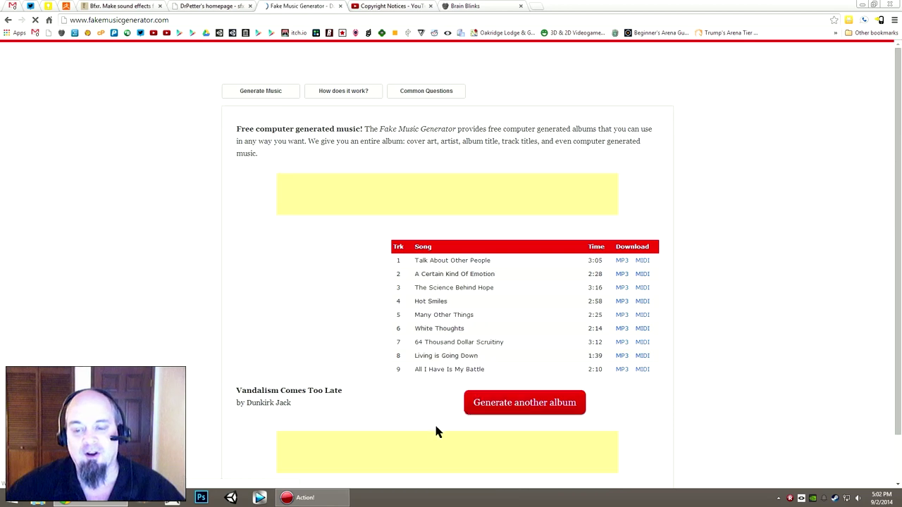
left_click(622, 260)
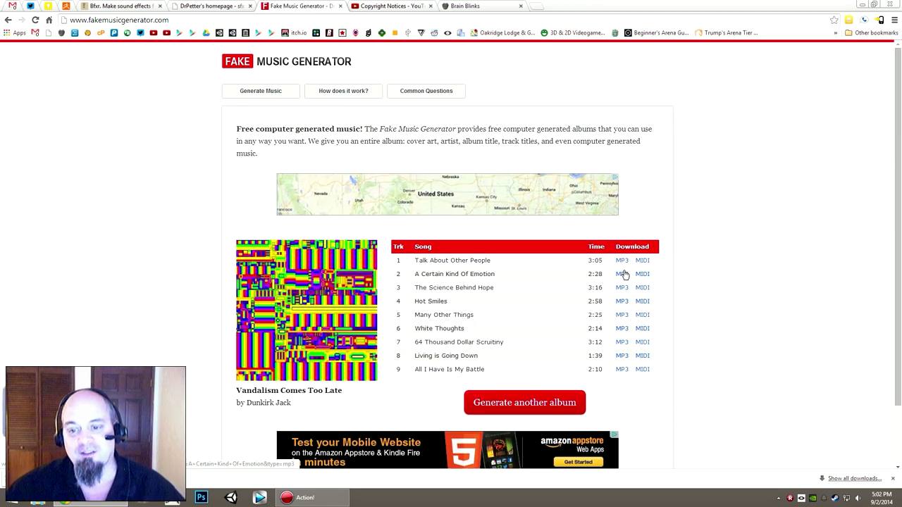
left_click(622, 279)
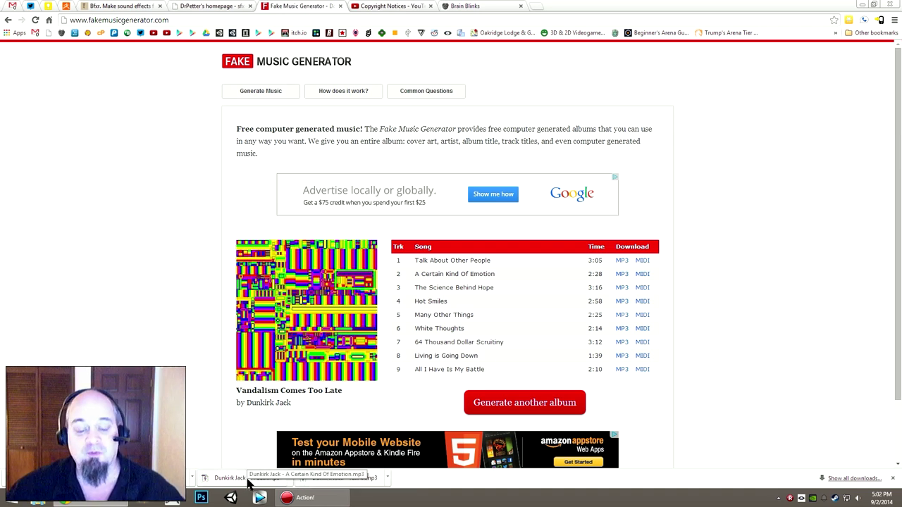
left_click(212, 480)
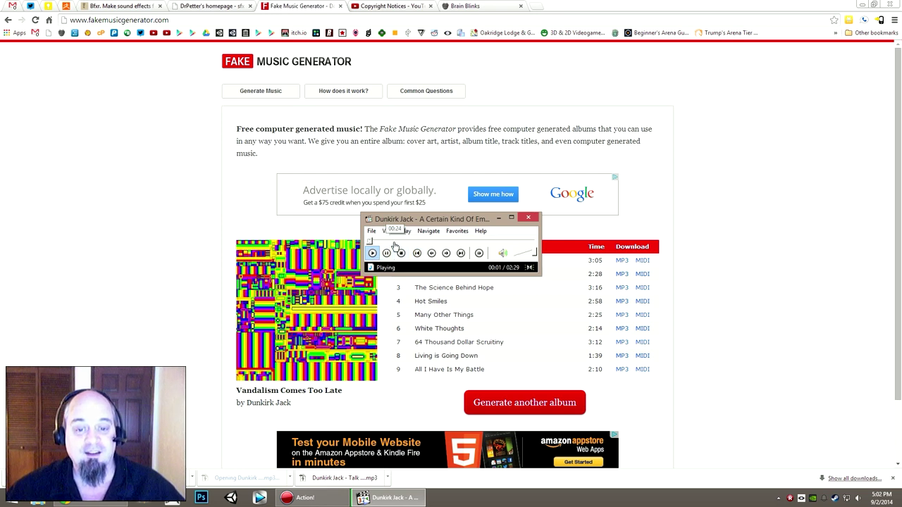
left_click(407, 243)
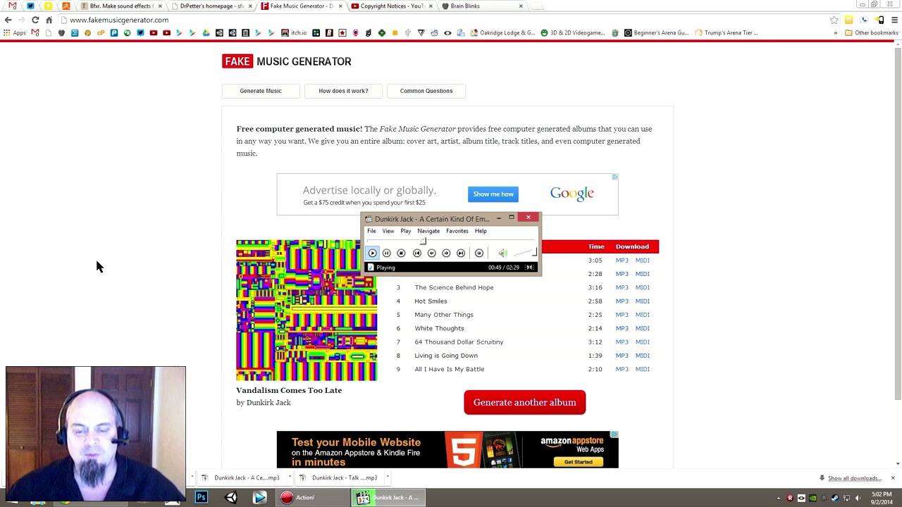
left_click(528, 217)
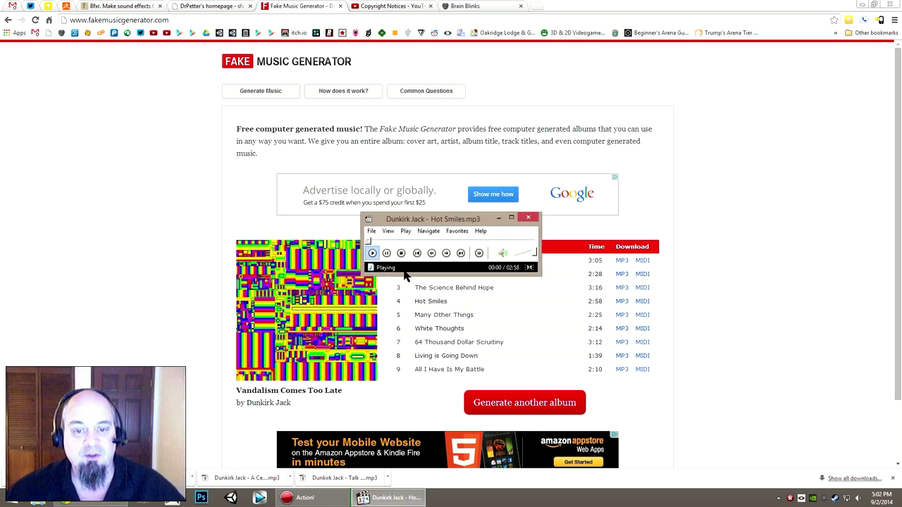
left_click_drag(384, 244, 409, 245)
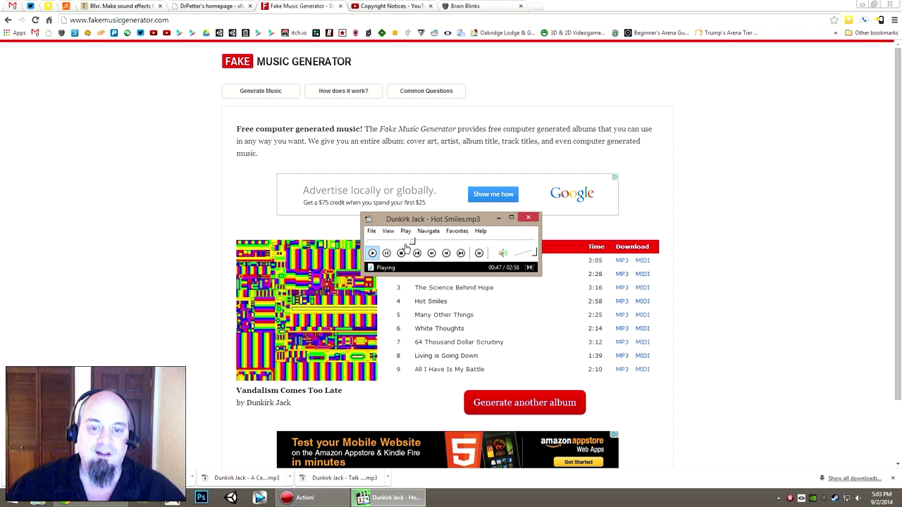
left_click_drag(417, 245, 454, 243)
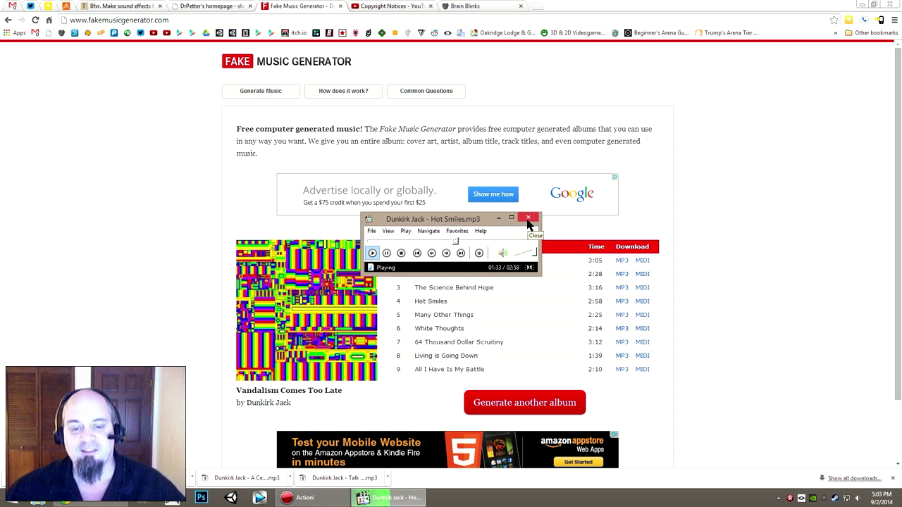
left_click(529, 219)
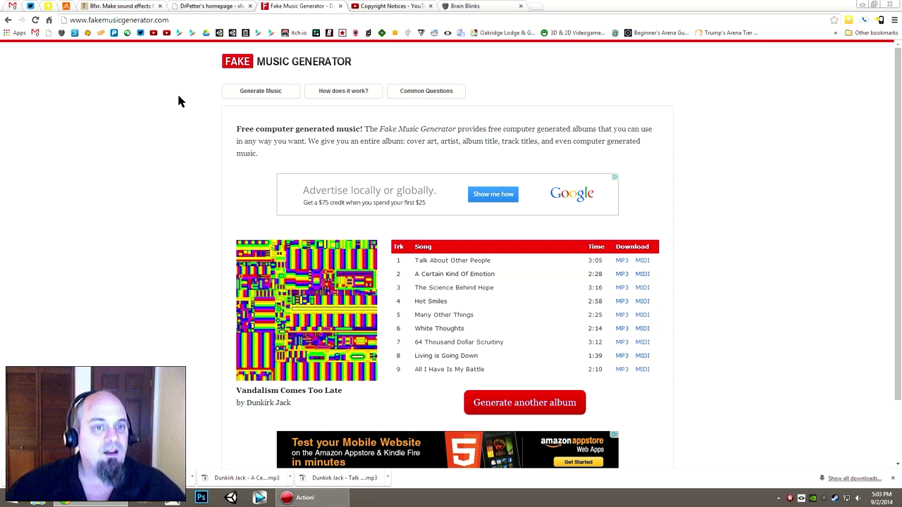
Step: Glance at DrPetter's original sfxr page, then come back to the Bfxr sound editor
left_click(124, 7)
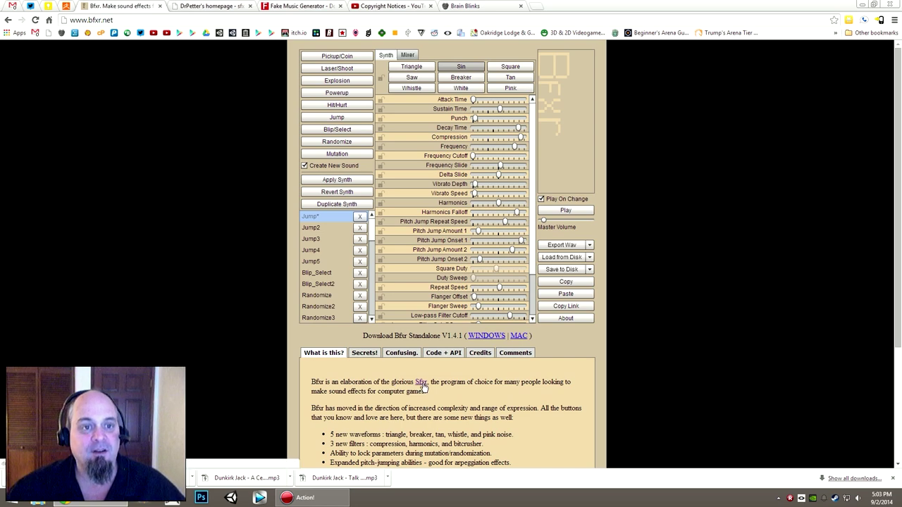
left_click(205, 7)
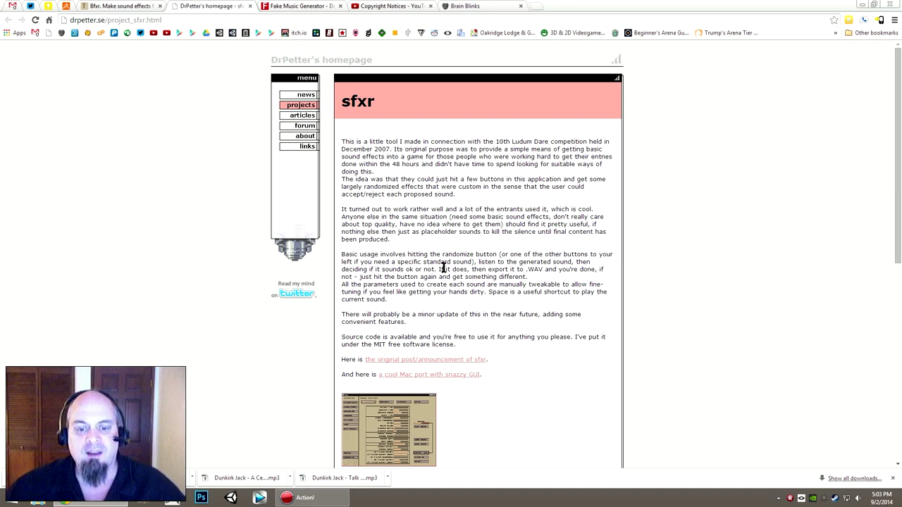
left_click(97, 5)
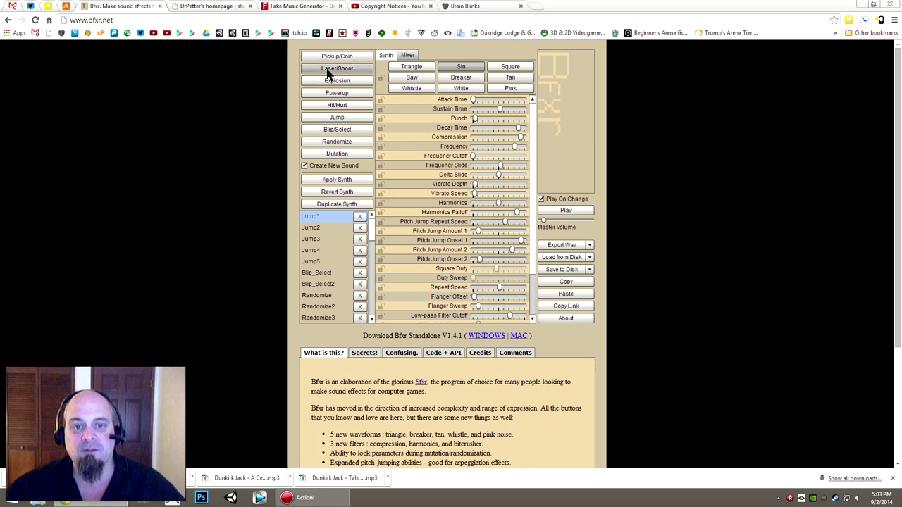
Step: Generate several new Pickup/Coin sounds, lower Master Volume, and delete Pickup_Coin9
left_click(561, 210)
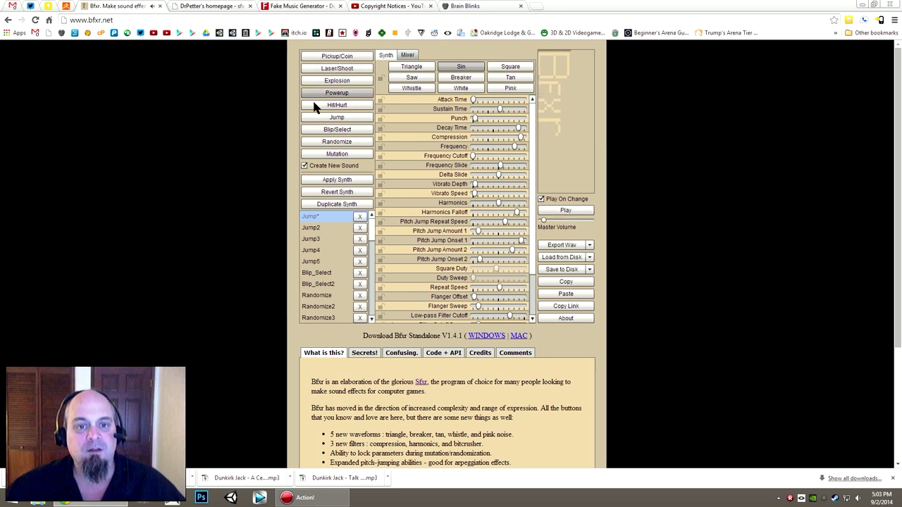
left_click(349, 60)
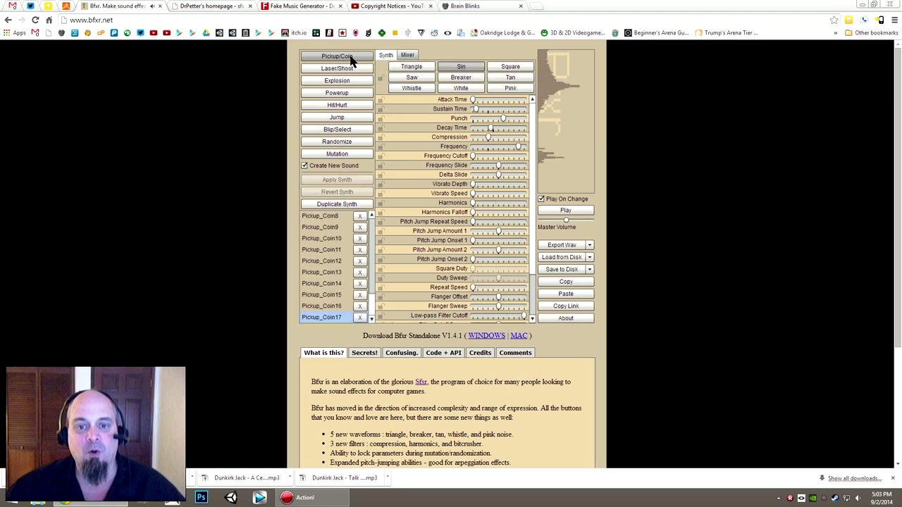
left_click(348, 59)
left_click_drag(566, 224, 541, 224)
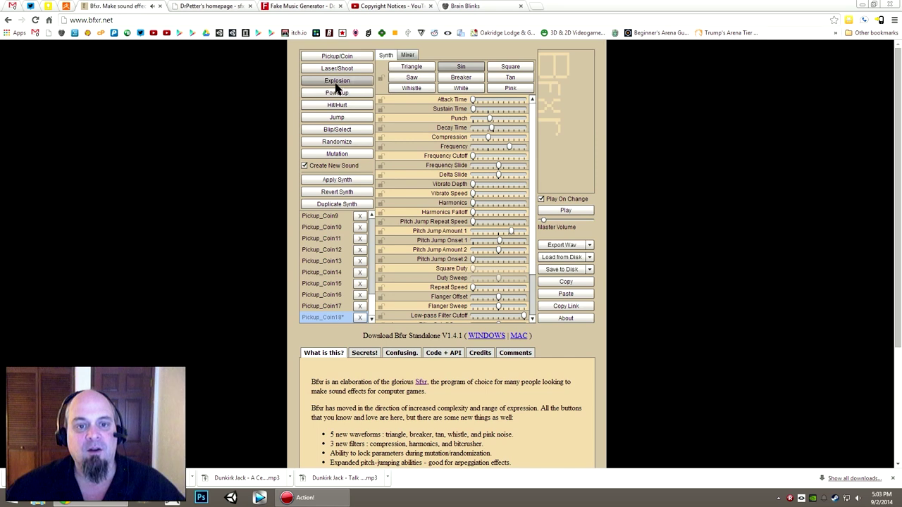
left_click(359, 215)
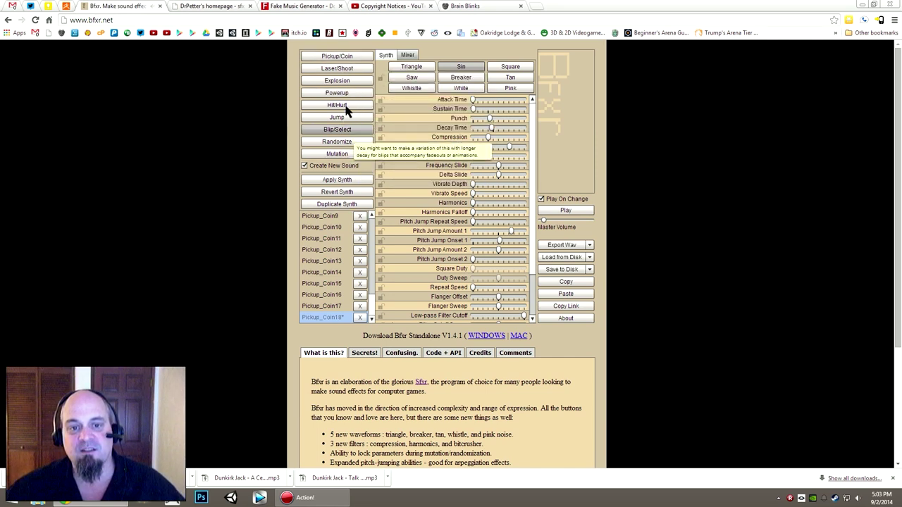
left_click(343, 61)
left_click(342, 61)
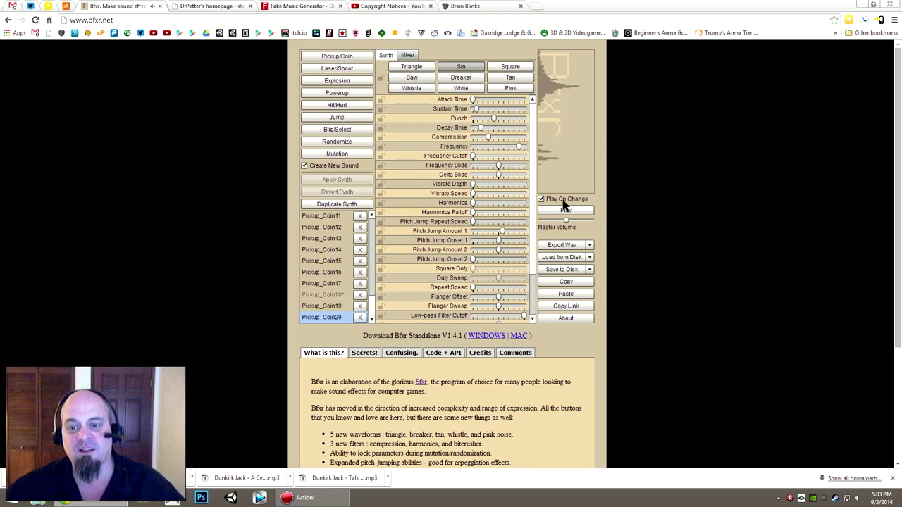
left_click_drag(565, 220, 546, 221)
left_click(346, 59)
Step: Create six mutated variations of the coin sound, bringing the list up to Pickup_Coin32
left_click(351, 154)
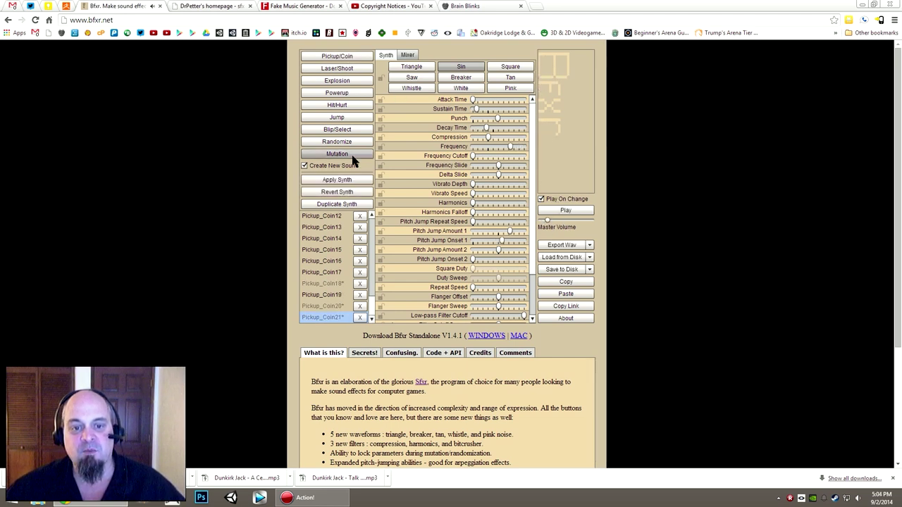
left_click(351, 154)
left_click(350, 153)
left_click(351, 154)
left_click(351, 154)
left_click(351, 154)
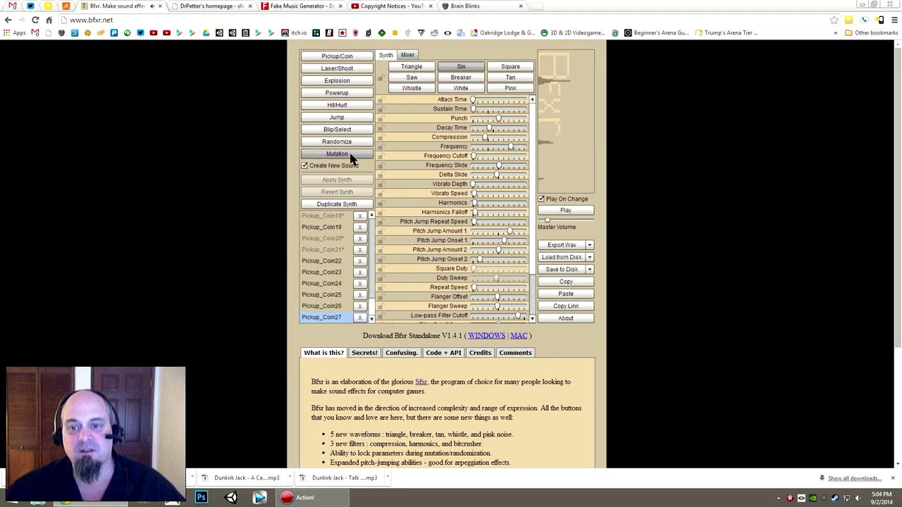
left_click(351, 154)
left_click(350, 154)
left_click(351, 154)
left_click(351, 154)
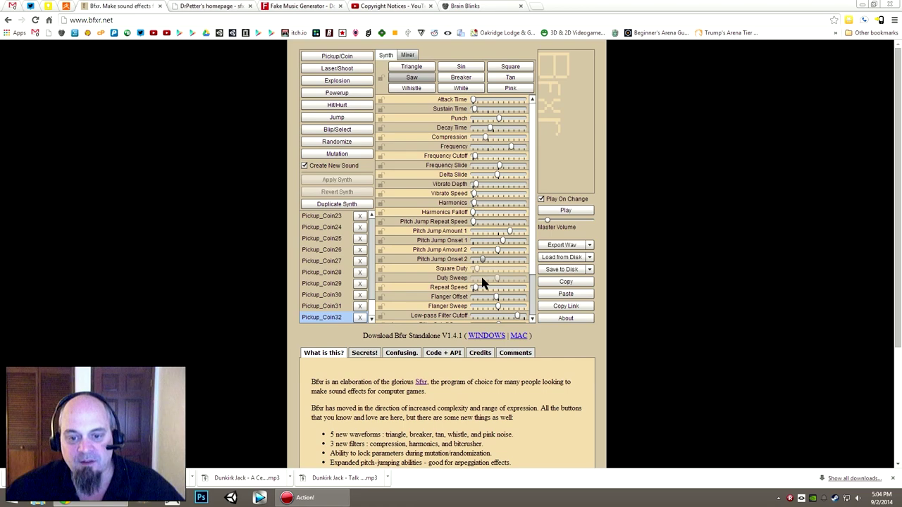
scroll(525, 313, "down", 3)
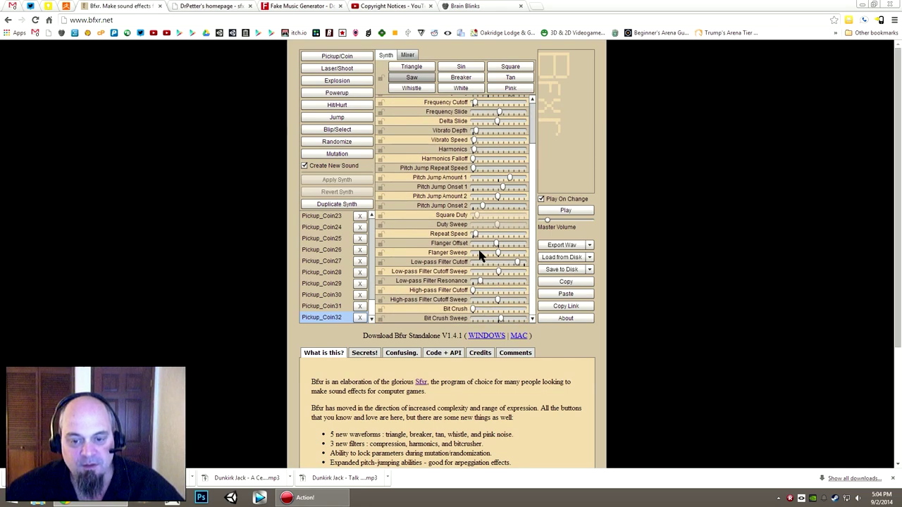
scroll(532, 183, "up", 3)
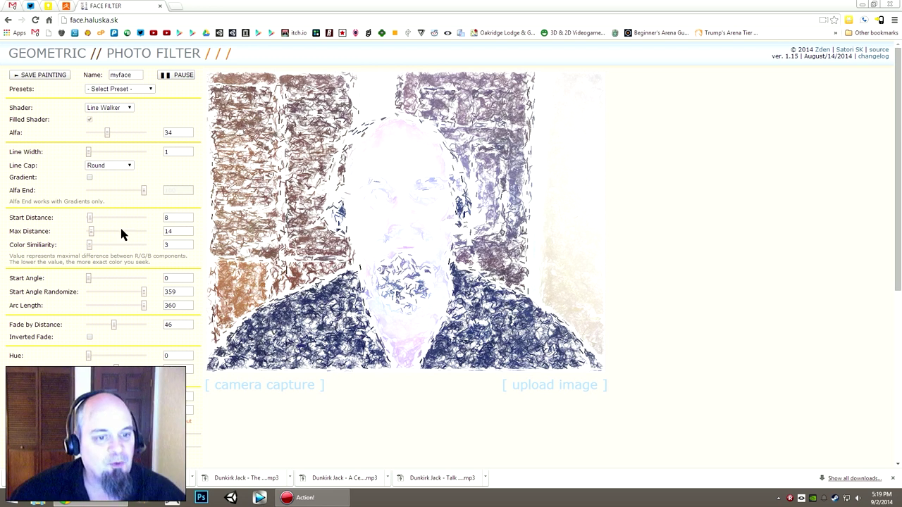
Step: Try the Blurred Water Color preset, then switch the filter to Recursive Lines (Line Walker)
left_click(143, 90)
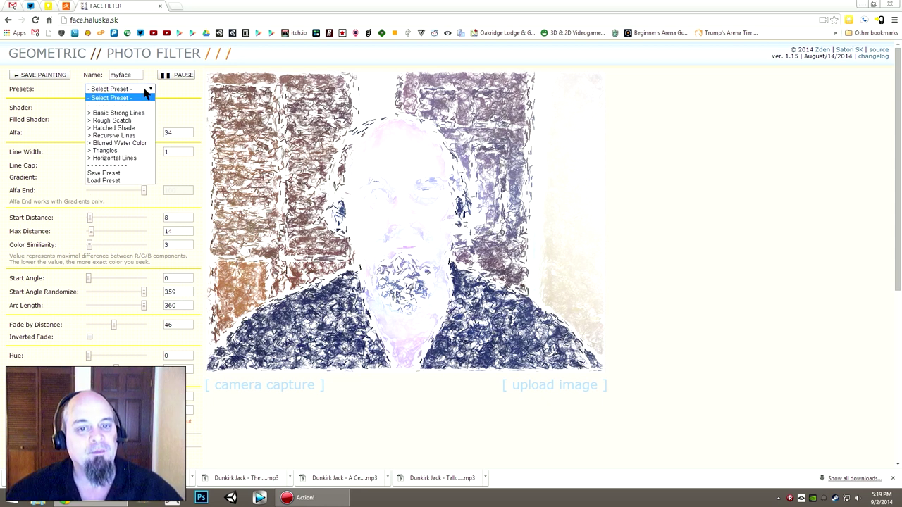
left_click(133, 143)
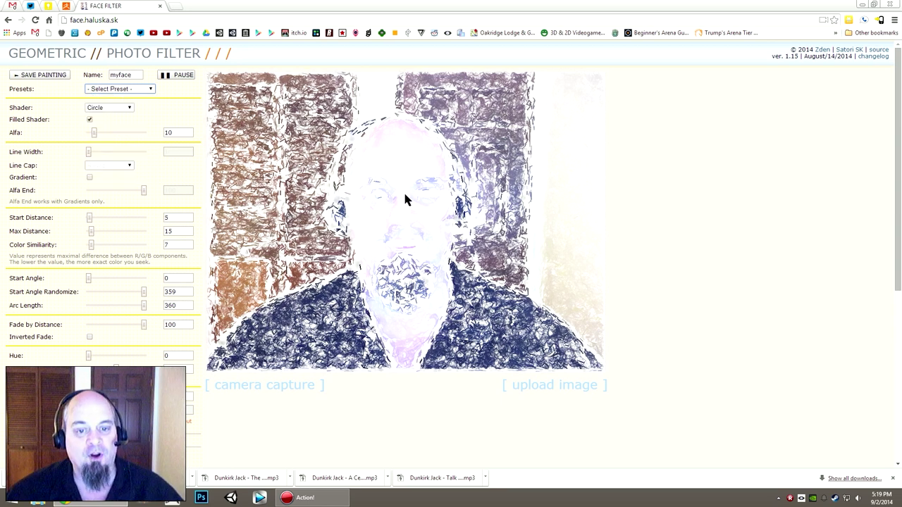
left_click(122, 91)
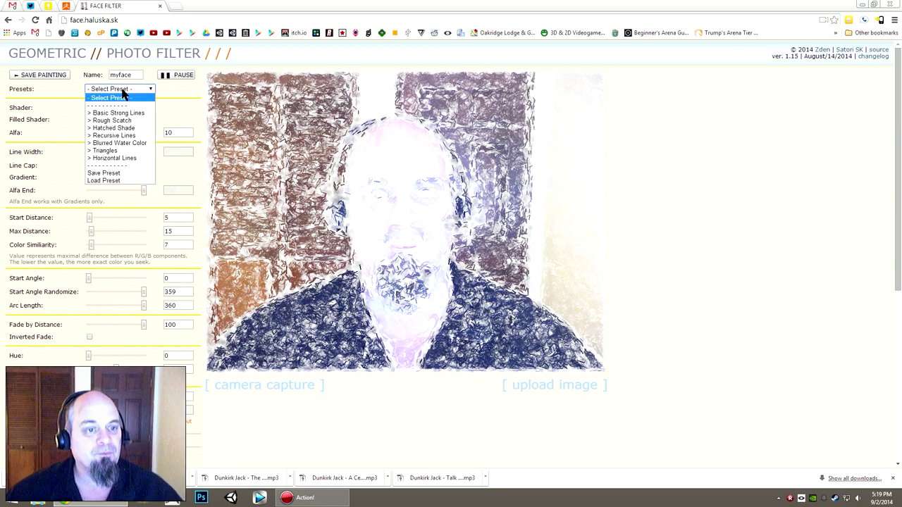
left_click(114, 135)
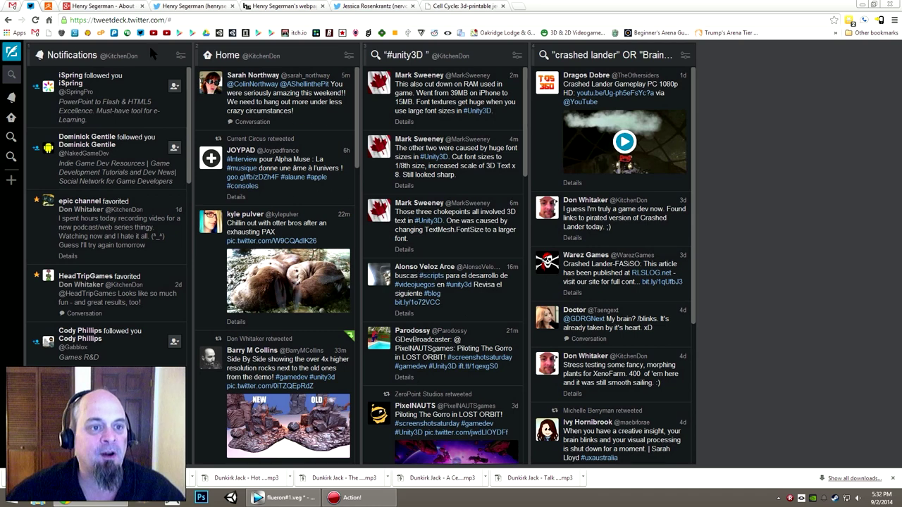
Step: Look over the artist's Google+ and Twitter profiles, then open his personal website's sculpture collage
left_click(118, 5)
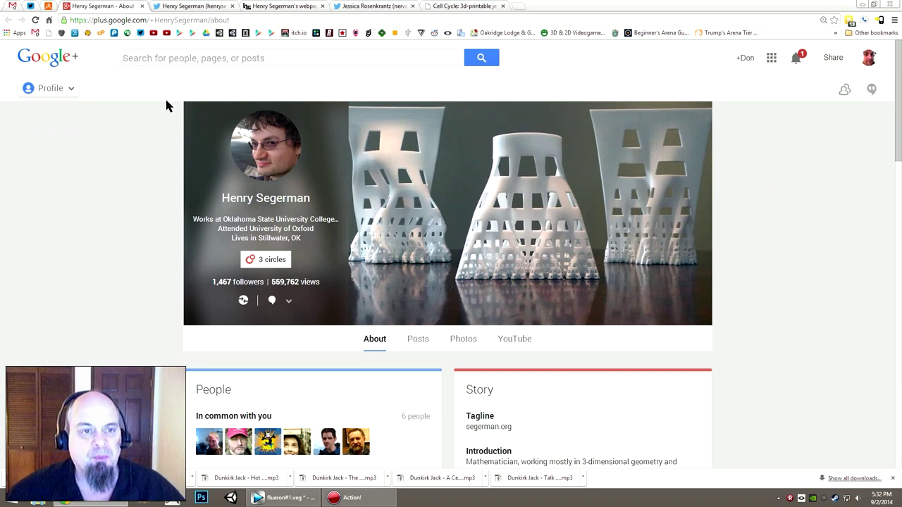
left_click(180, 6)
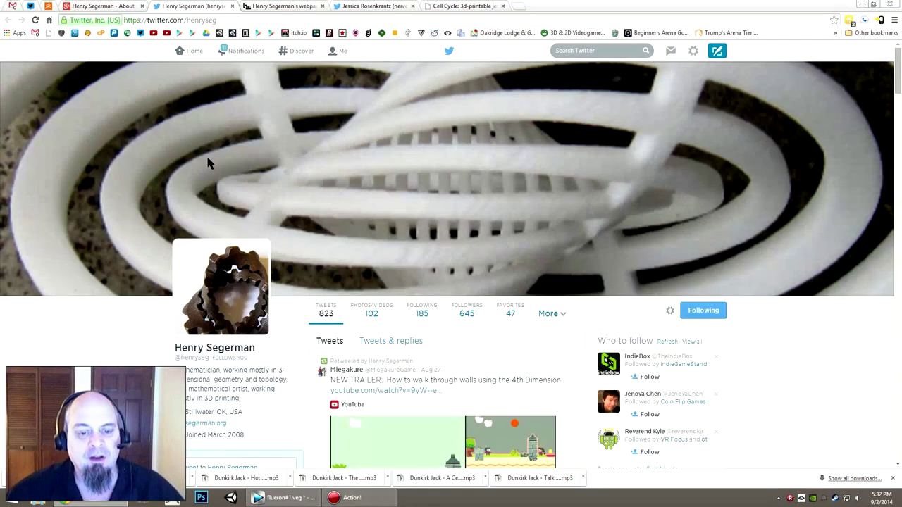
left_click(126, 7)
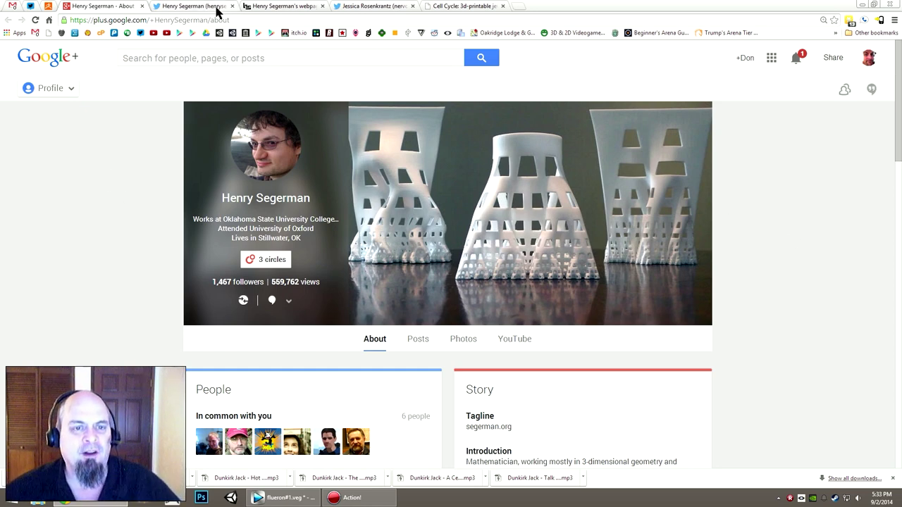
left_click(268, 6)
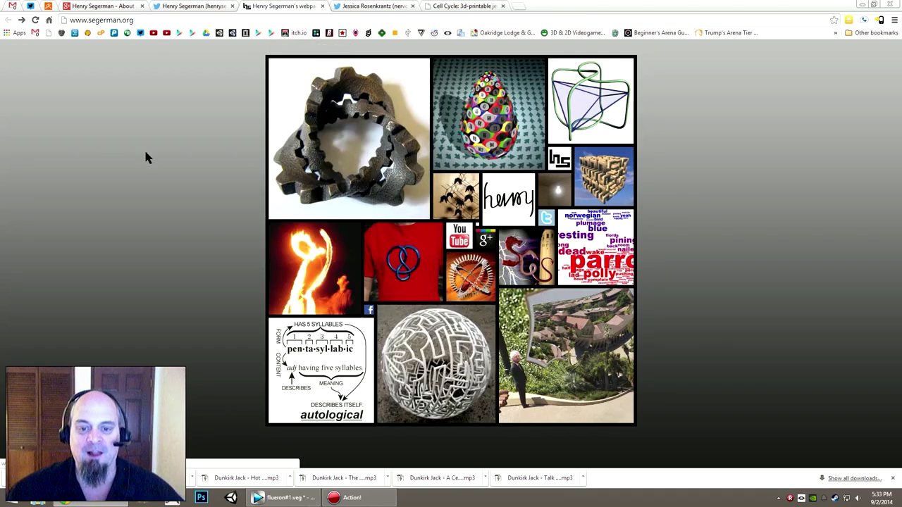
left_click(444, 403)
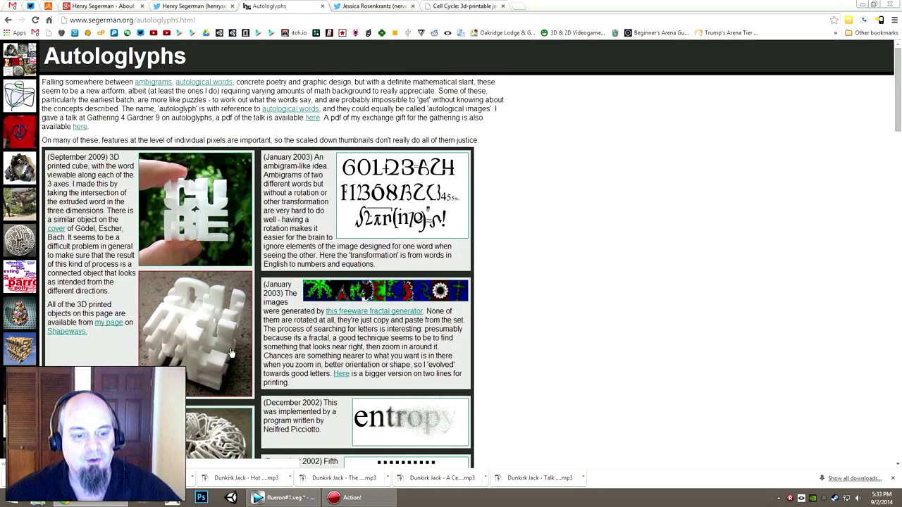
scroll(230, 353, "down", 1)
scroll(226, 361, "down", 1)
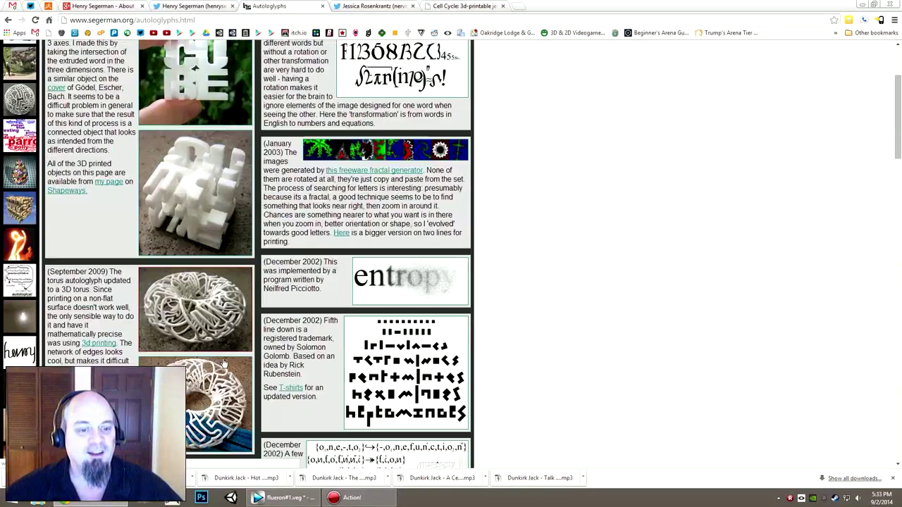
scroll(223, 363, "down", 1)
scroll(222, 361, "down", 4)
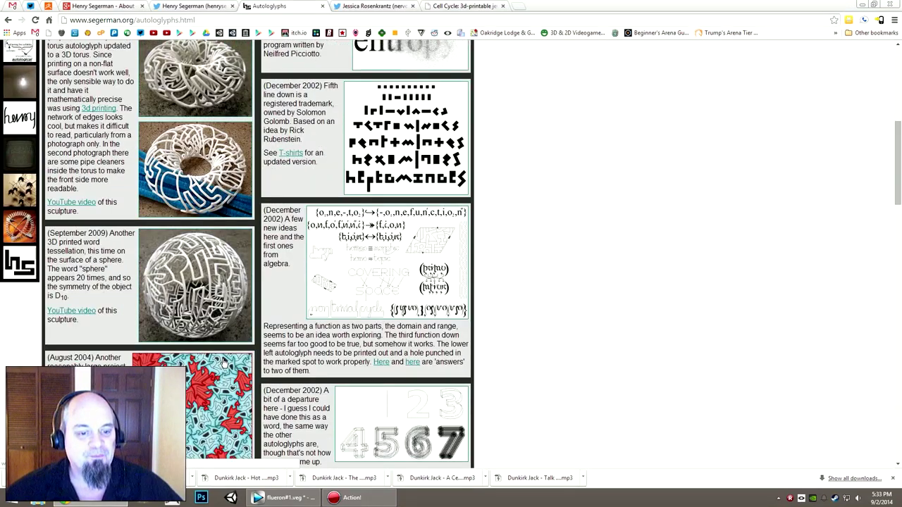
scroll(211, 279, "up", 2)
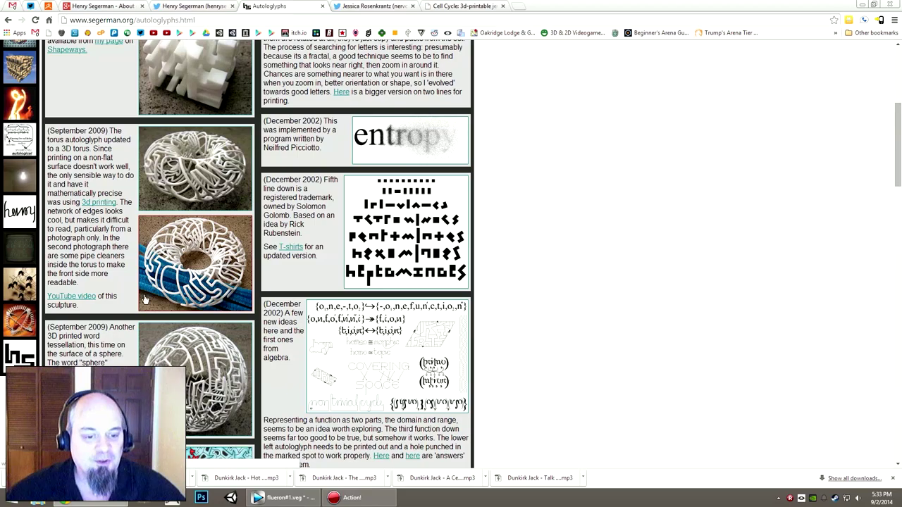
scroll(144, 300, "down", 6)
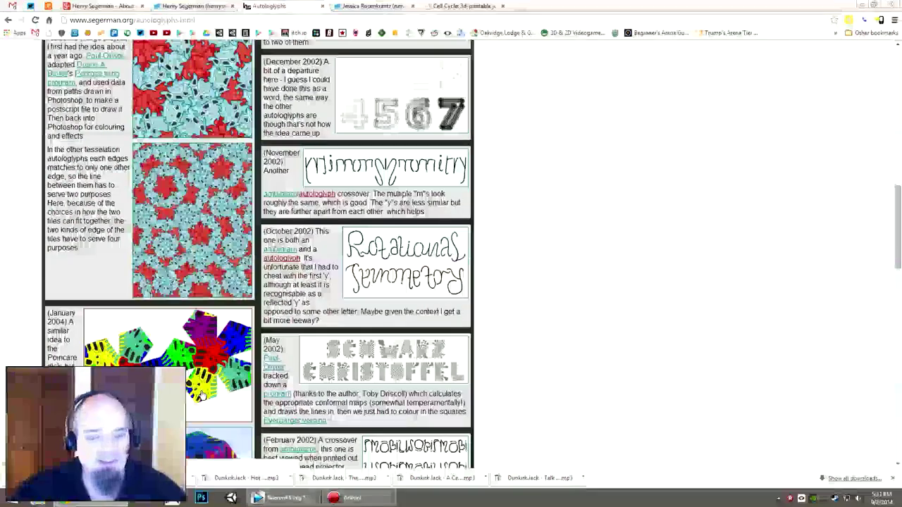
scroll(201, 396, "down", 1)
scroll(206, 317, "up", 6)
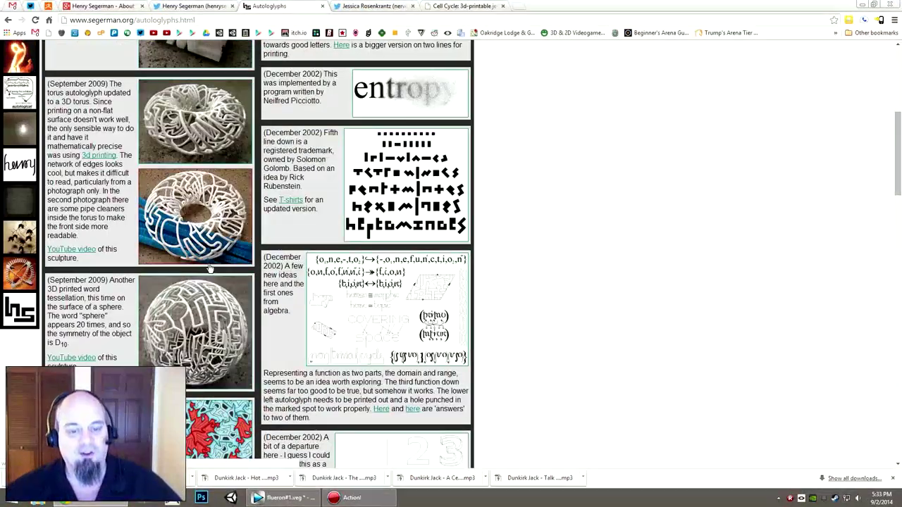
scroll(218, 255, "up", 5)
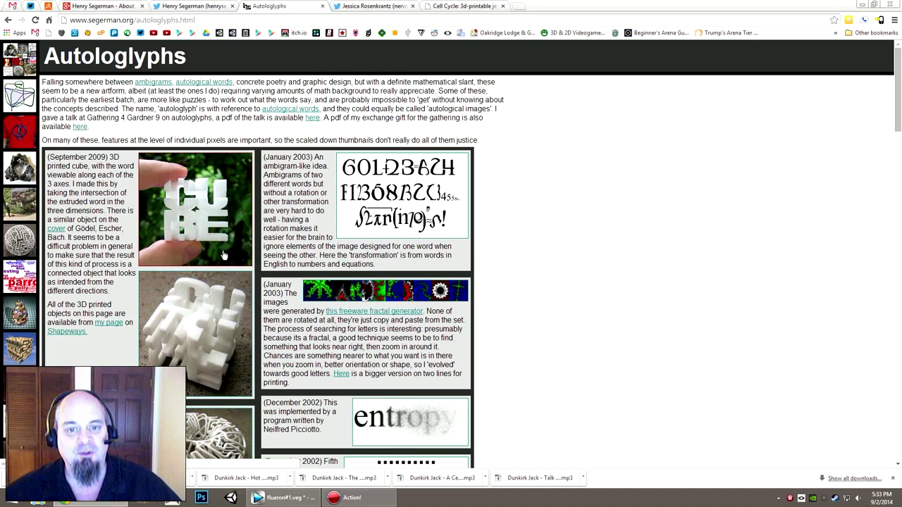
left_click(9, 25)
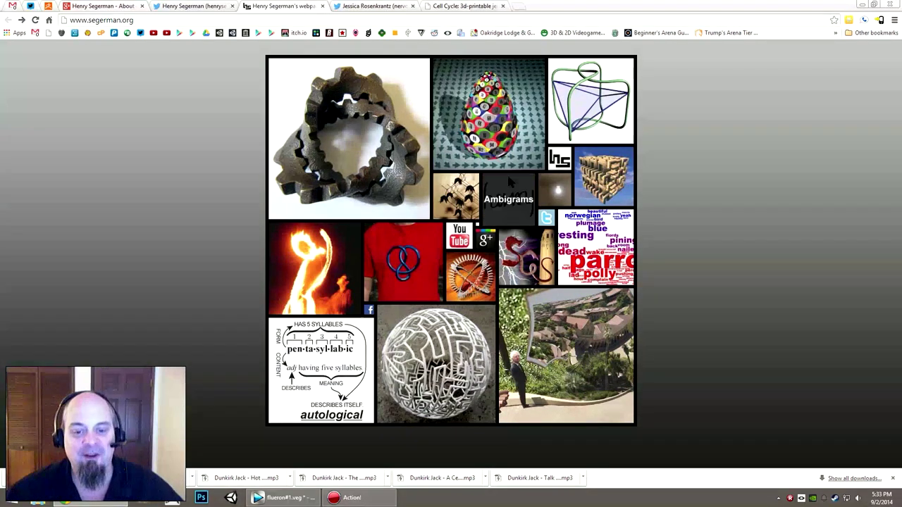
Step: Scroll the designer's Twitter timeline down to her Fairbanks, Anchorage and Juneau travel tweets
left_click(375, 8)
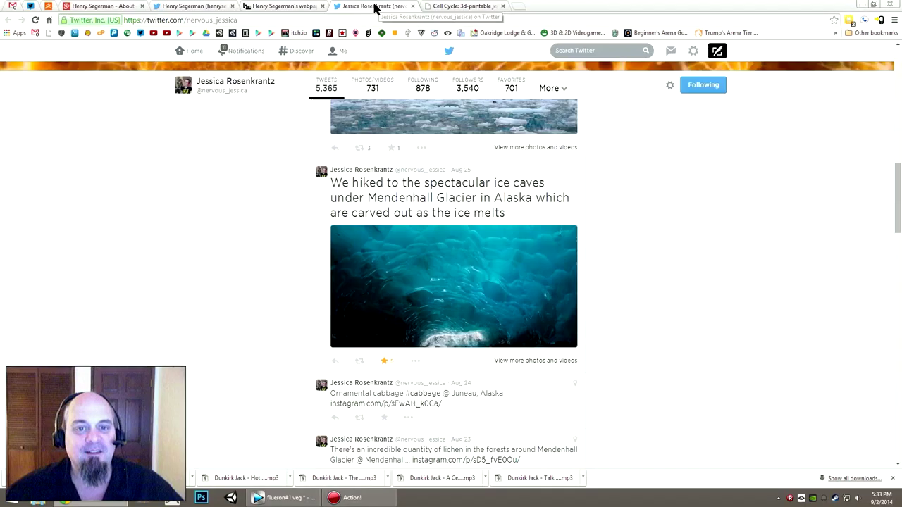
scroll(196, 322, "up", 10)
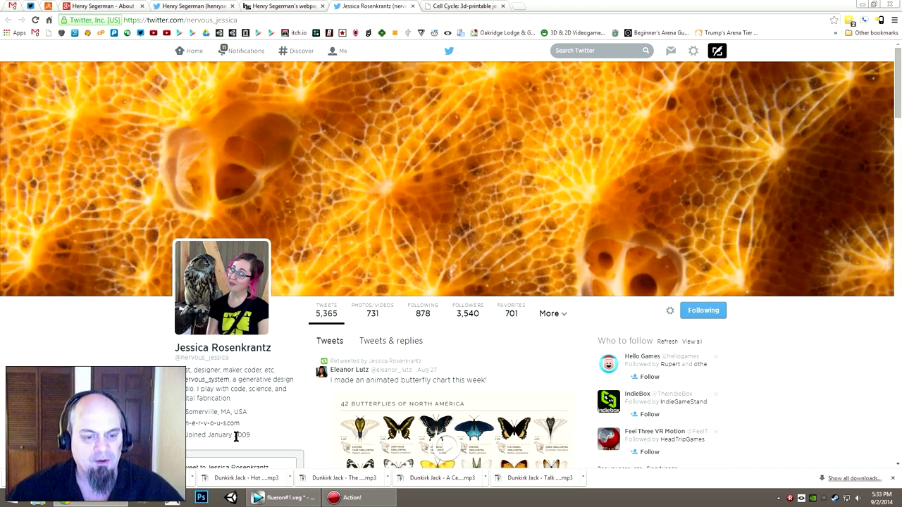
scroll(240, 430, "down", 15)
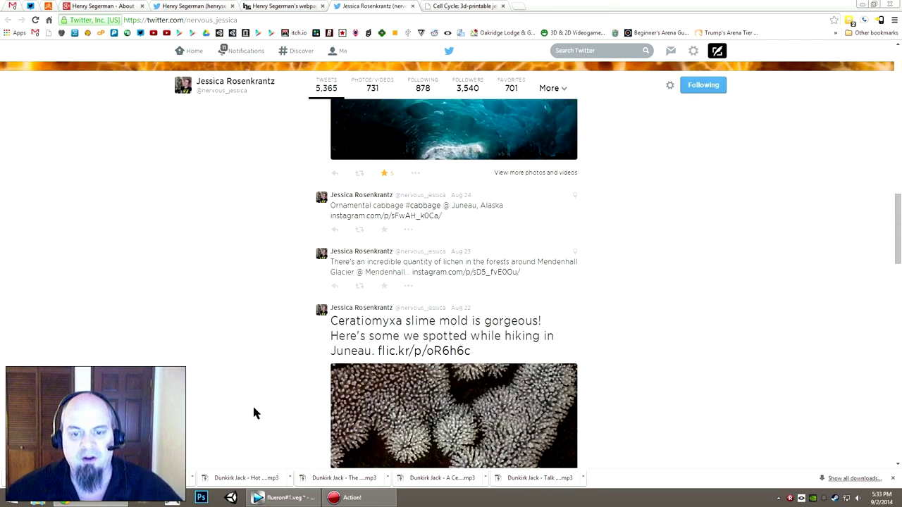
scroll(254, 414, "down", 8)
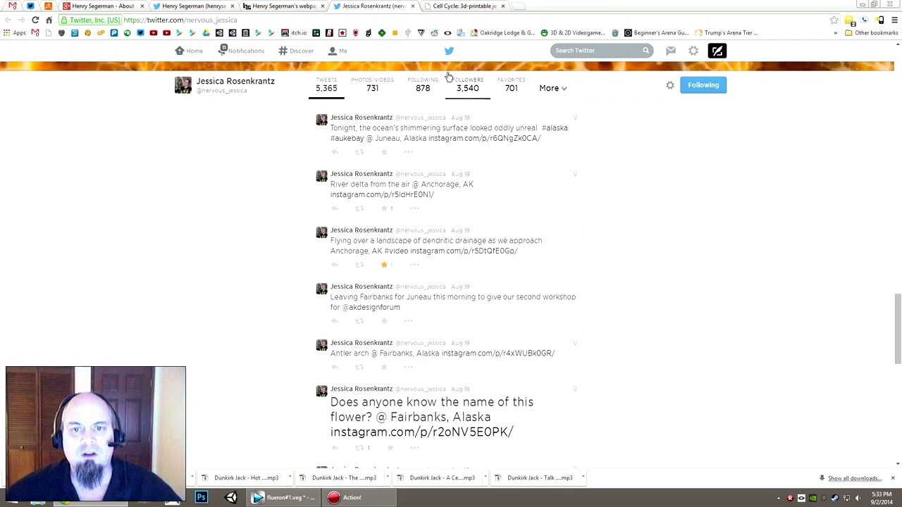
Step: Open Cell Cycle from the tools page, raise the vertical cell sliders, and rebuild the ring
left_click(460, 7)
left_click(5, 19)
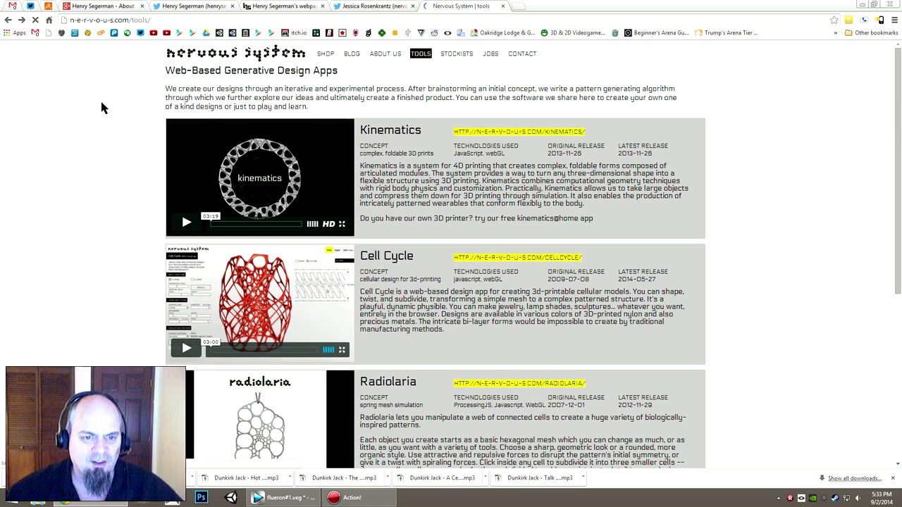
left_click(520, 259)
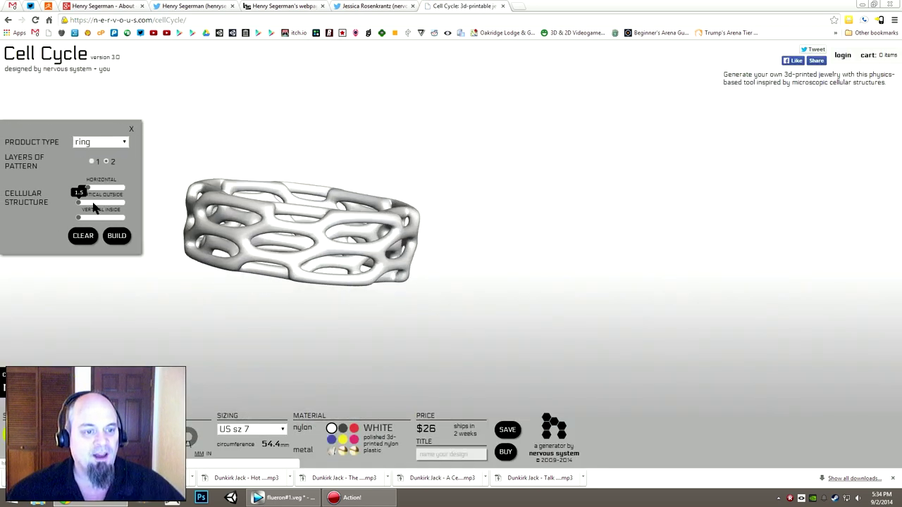
mouse_move(80, 203)
left_mouse_down()
mouse_move(97, 202)
mouse_move(90, 217)
left_mouse_up()
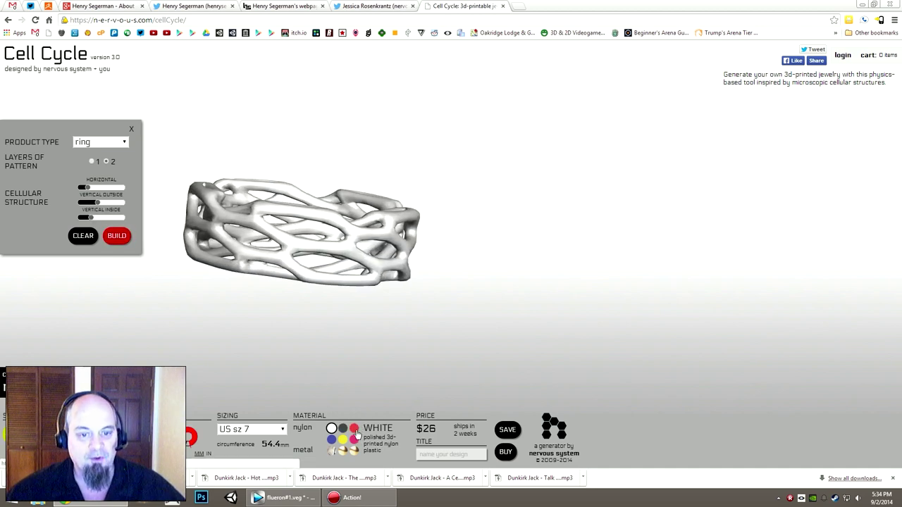
left_click(115, 236)
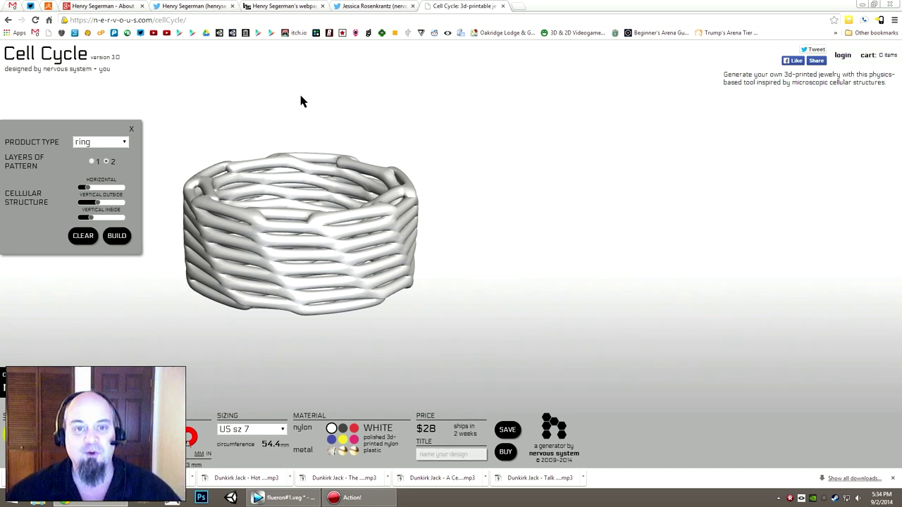
Step: Return to the designer's Twitter profile and scroll to the Aug 25 Mendenhall Glacier ice-cave tweet
left_click(392, 6)
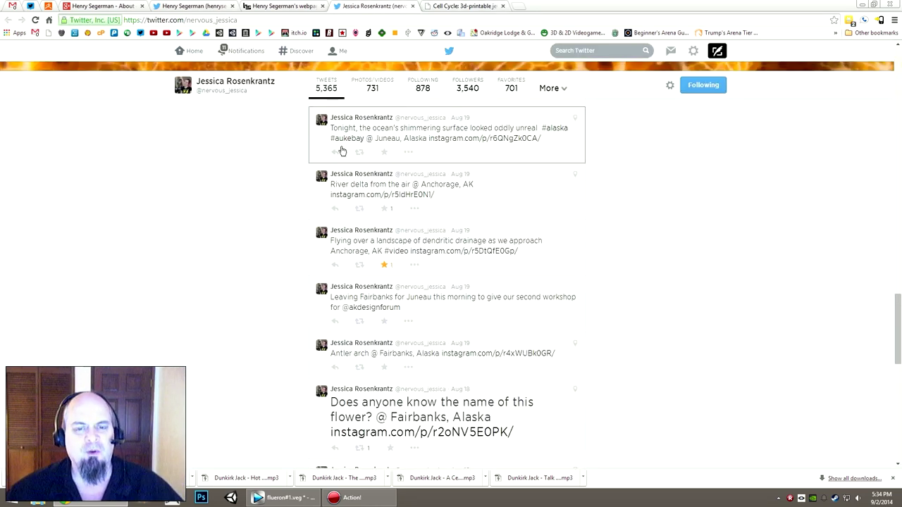
scroll(298, 210, "up", 3)
scroll(298, 209, "up", 3)
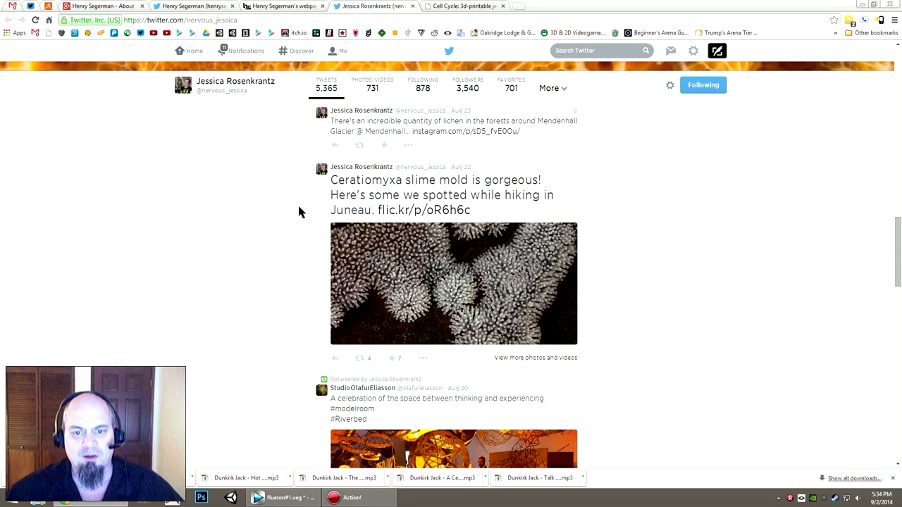
scroll(466, 292, "up", 10)
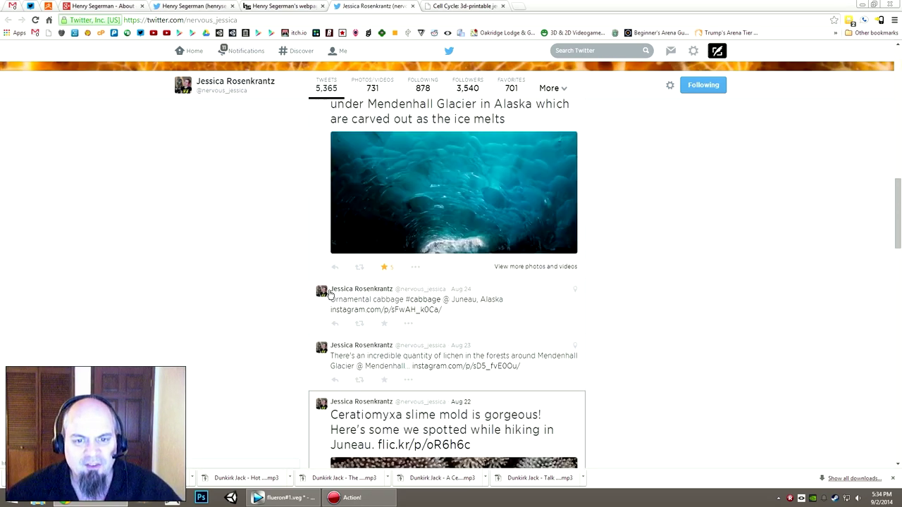
scroll(409, 312, "up", 1)
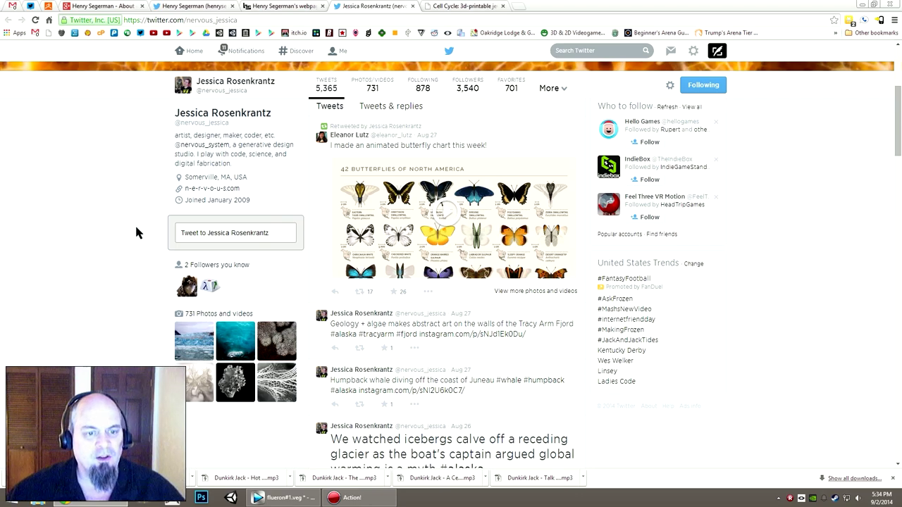
scroll(120, 277, "down", 7)
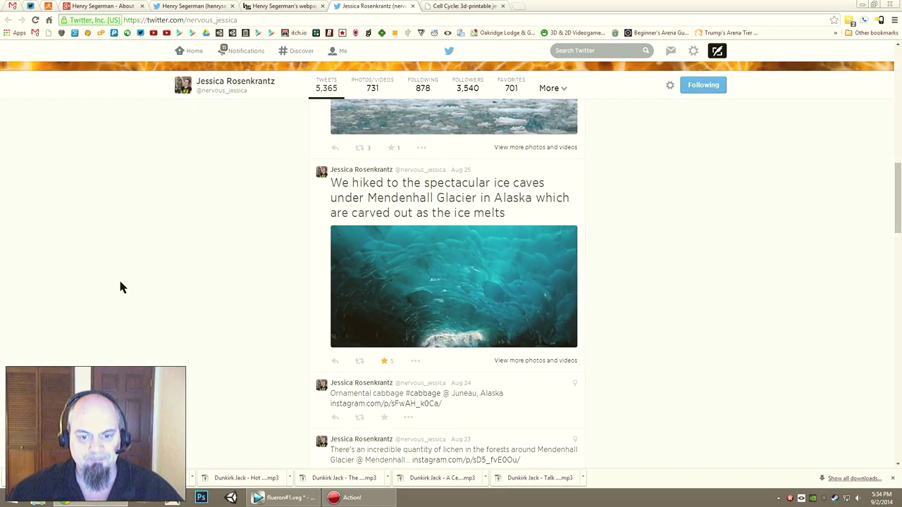